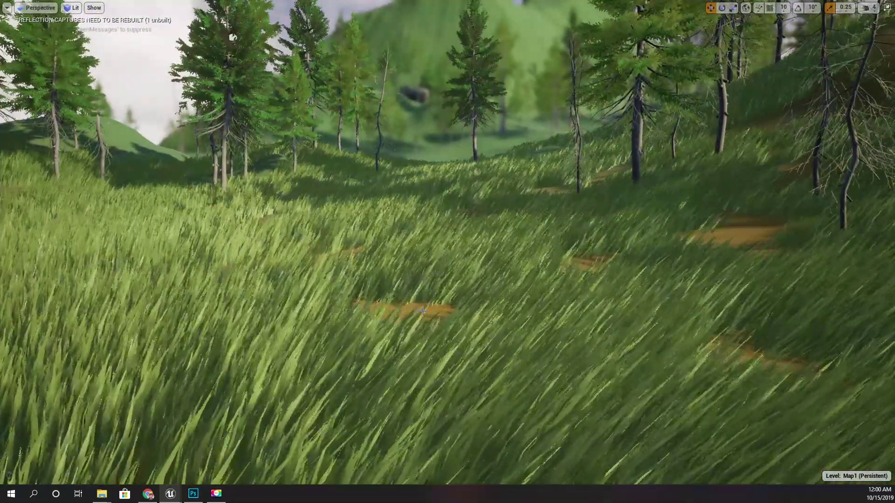
right_click_drag(423, 310, 566, 339)
right_click_drag(430, 306, 430, 300)
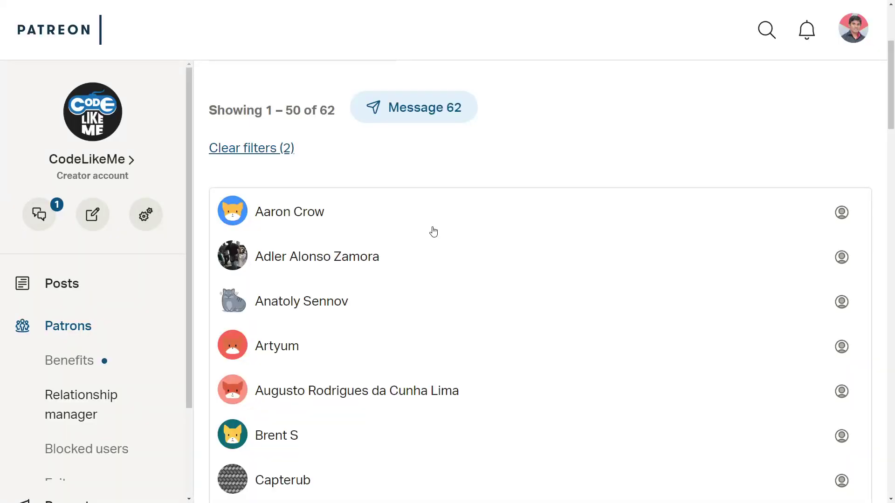
Look through the list of active paid patrons, including its second page.
scroll(505, 243, "down", 1)
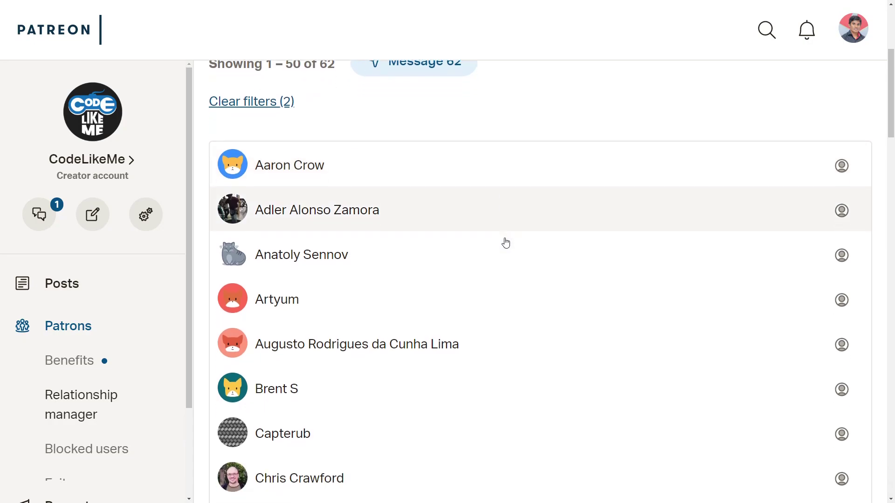
scroll(506, 242, "down", 2)
scroll(505, 243, "down", 8)
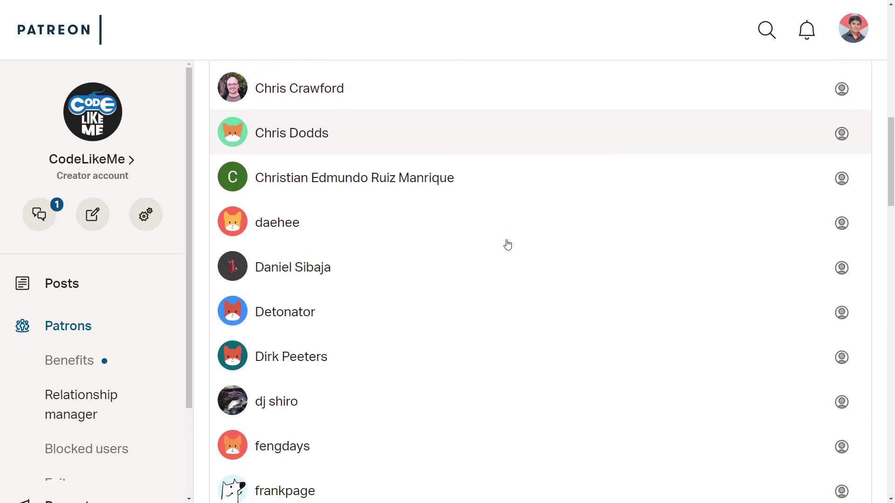
scroll(510, 245, "down", 9)
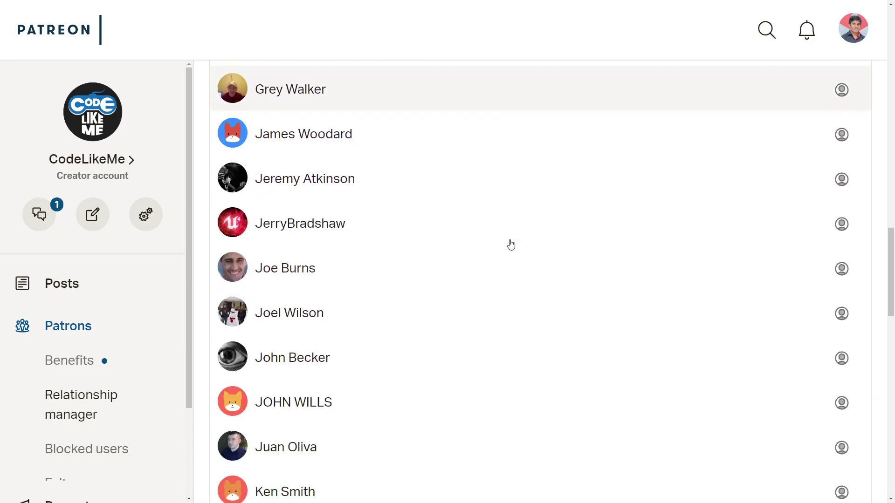
scroll(510, 245, "down", 13)
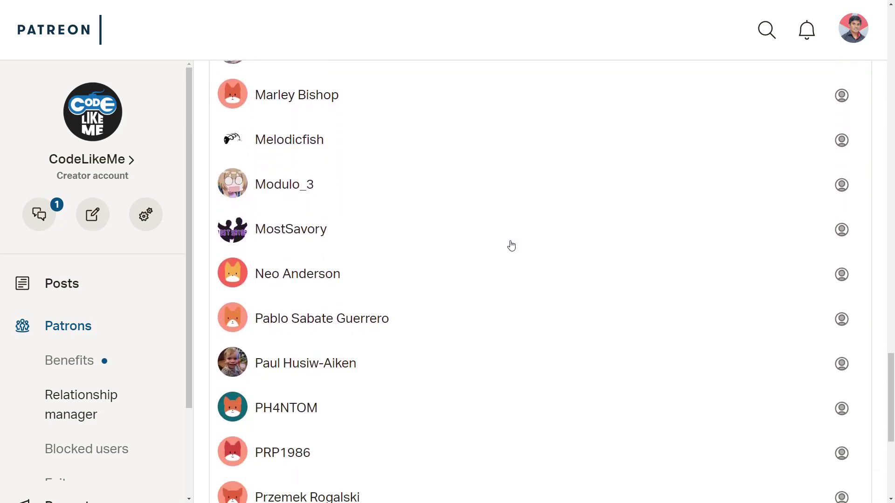
left_click(565, 440)
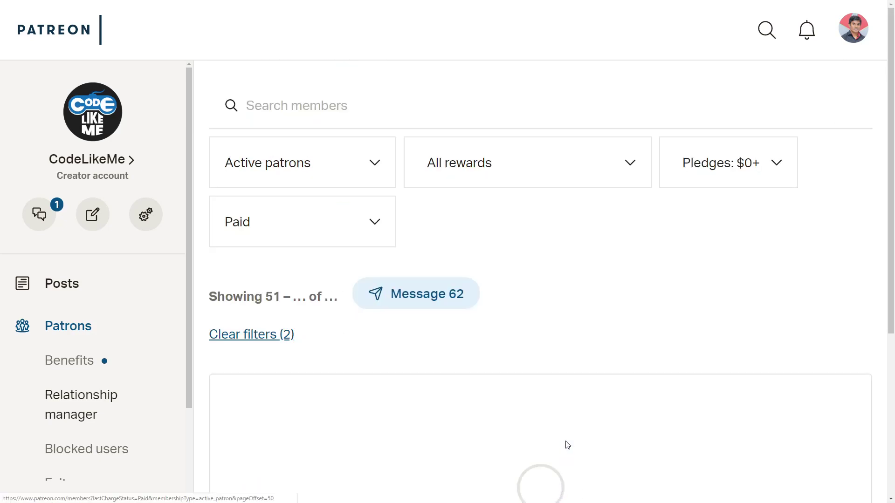
scroll(526, 348, "down", 3)
scroll(526, 346, "down", 9)
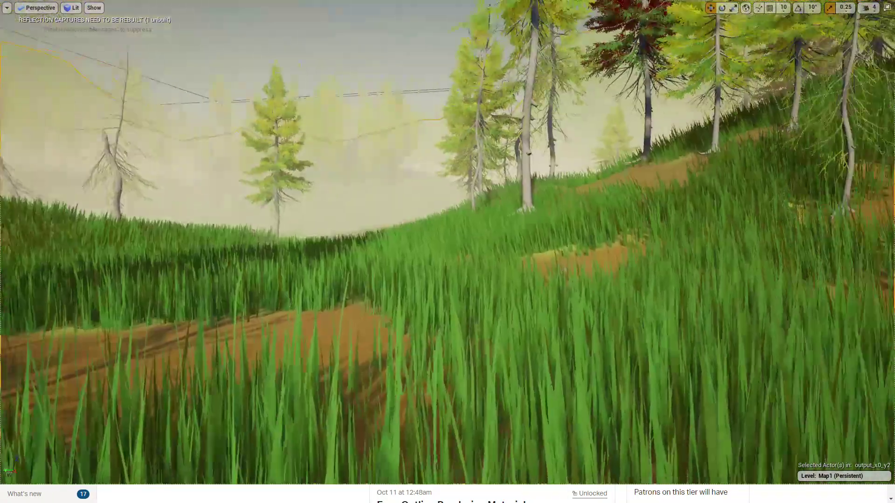
Leave the full-screen viewport and open the grass mesh SM_LittleGrass_B from the GT_1 grass type.
right_click_drag(448, 251, 388, 261)
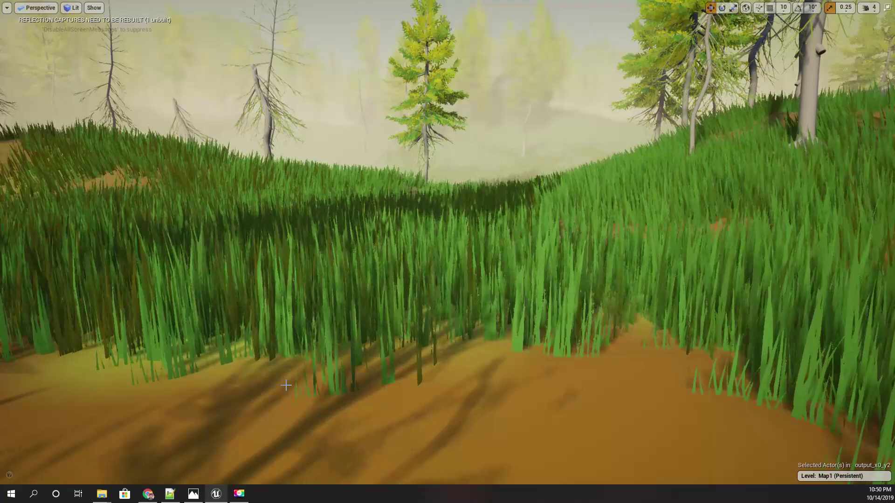
key("F11")
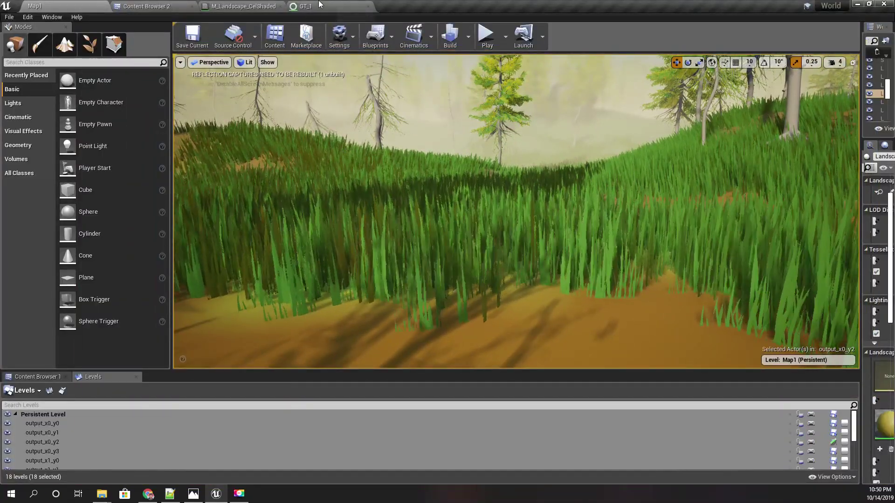
left_click(306, 7)
double_click(323, 133)
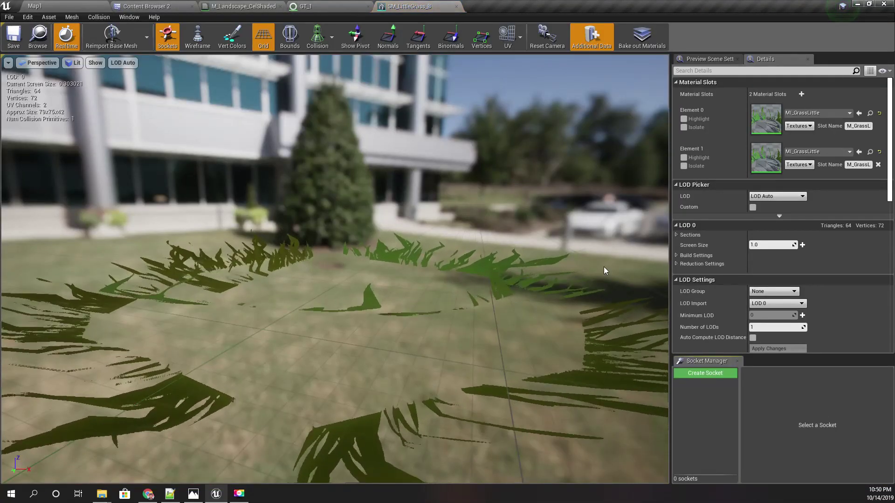
Open the mesh's MI_GrassLittle material instance and examine its base texture T_LittleGrass_A.
double_click(766, 120)
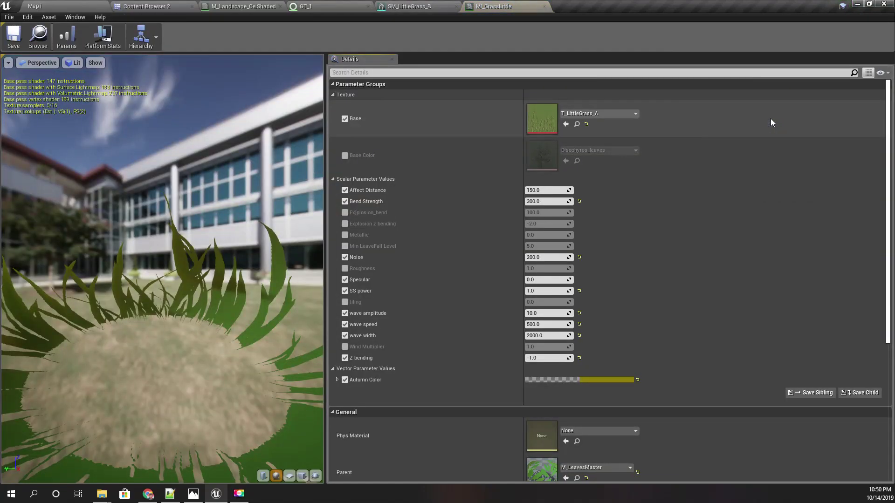
left_click(576, 124)
double_click(469, 259)
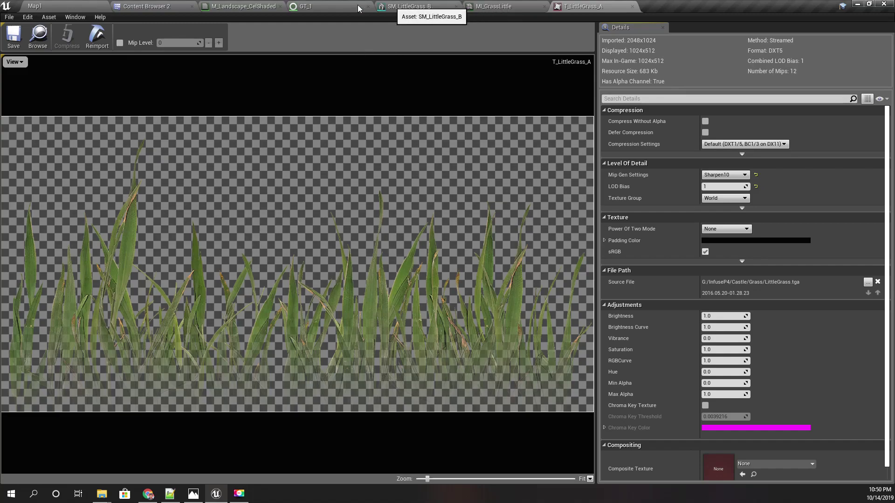
Show the contents of the project's top-level Materials folder in the content browser.
left_click(158, 6)
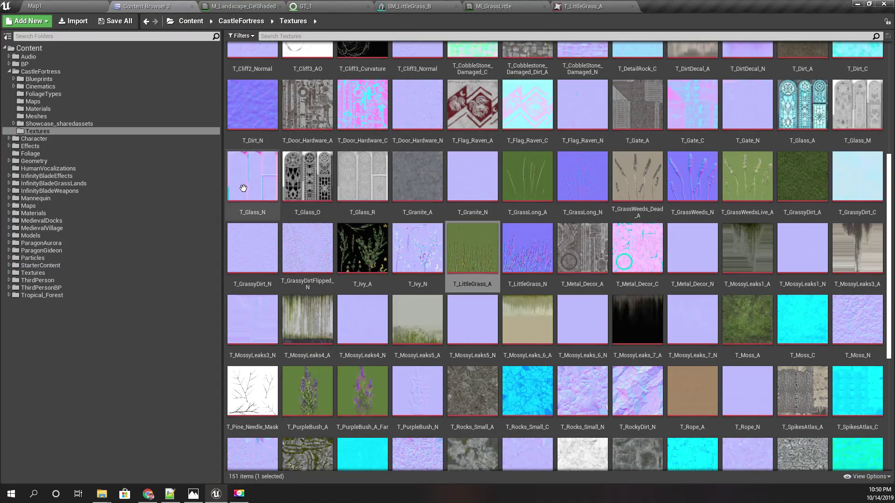
left_click(9, 72)
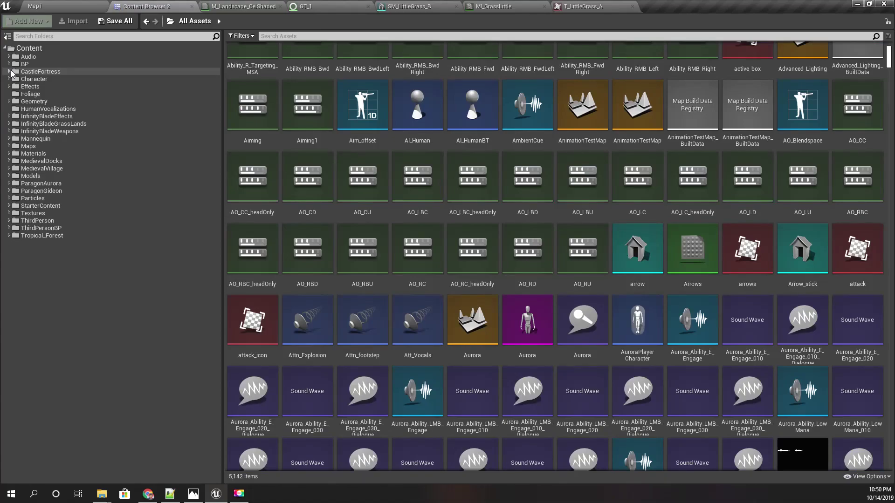
left_click(28, 146)
left_click(33, 153)
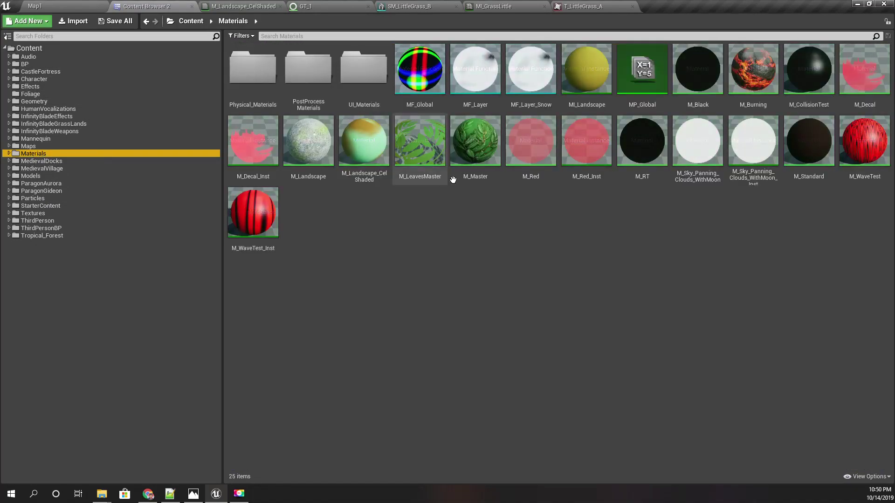
Create a material named M_Grass_CelShaded in the Materials folder and open it for editing.
right_click(383, 230)
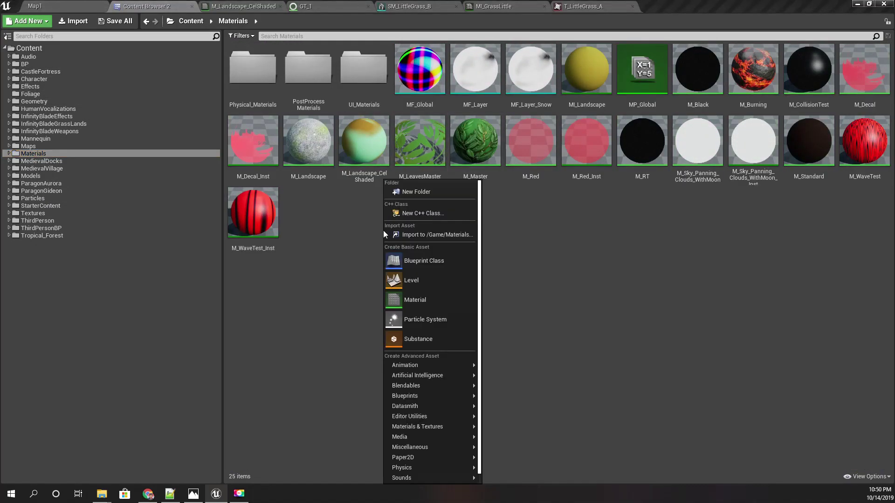
left_click(333, 227)
right_click(333, 227)
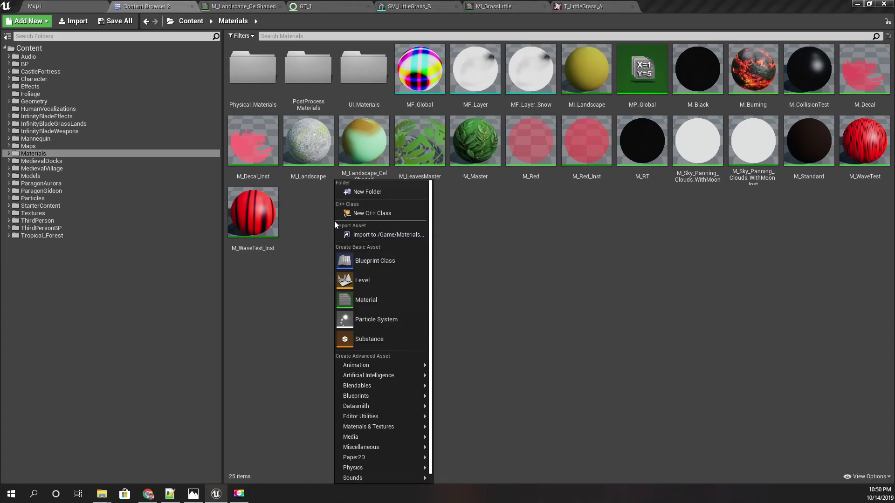
left_click(363, 298)
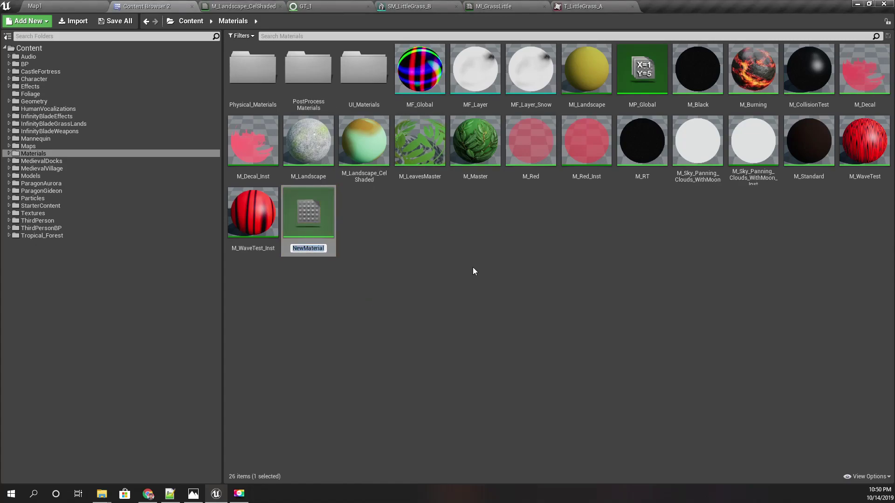
type("M_Gras")
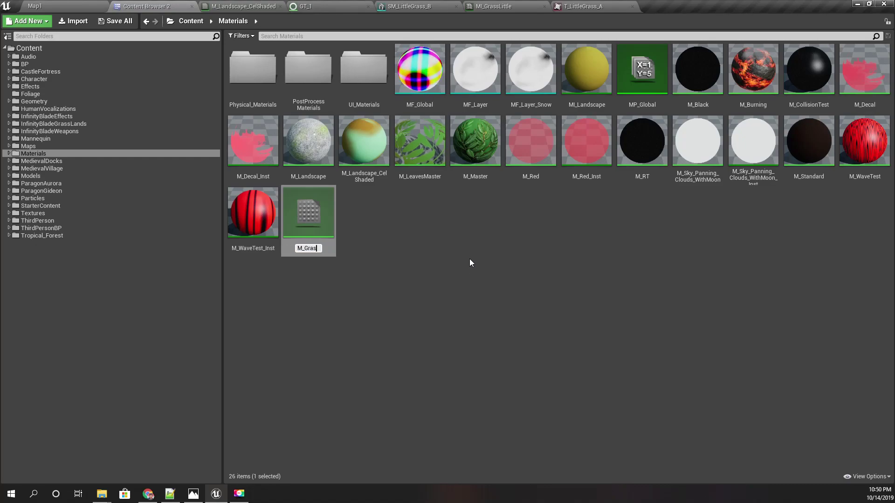
type("s_Cel")
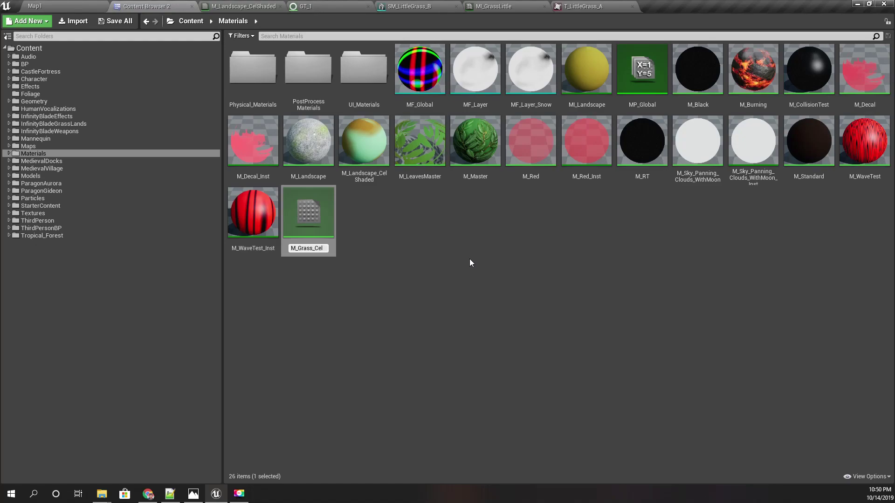
type("Shaded")
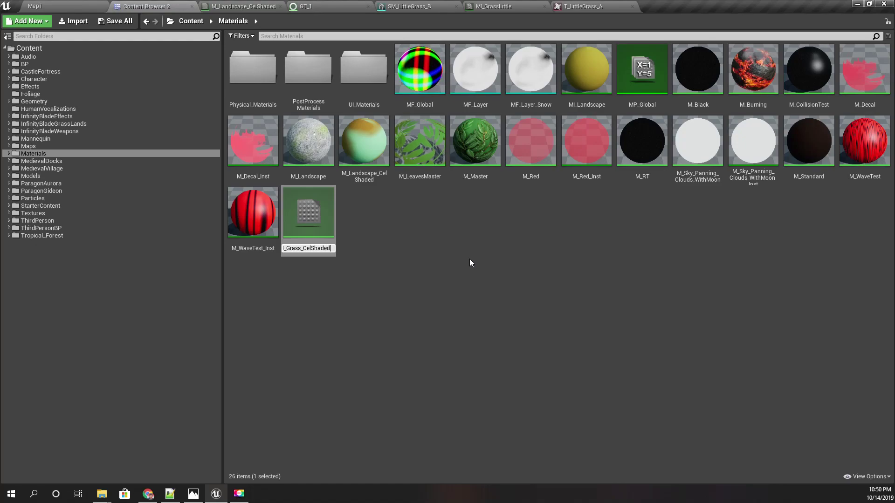
key("Return")
key("Return")
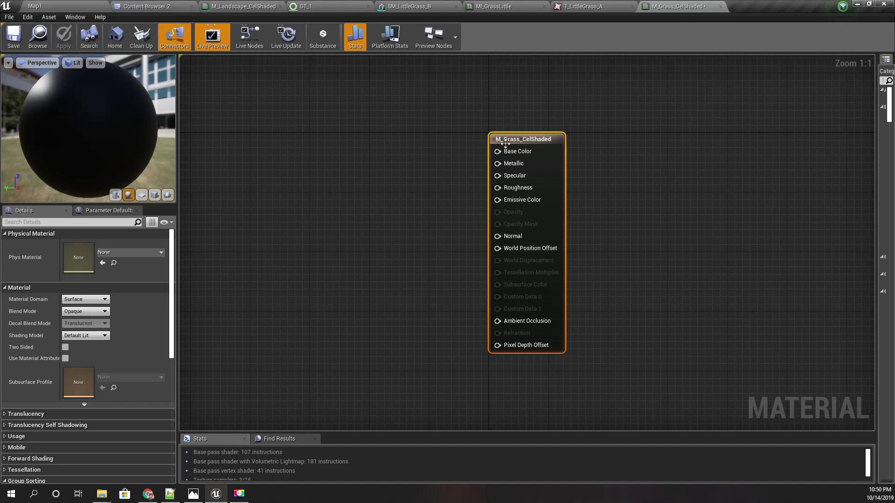
Create a material instance of M_Grass_CelShaded, keeping the suggested name M_Grass_CelShaded_Inst.
left_click(43, 38)
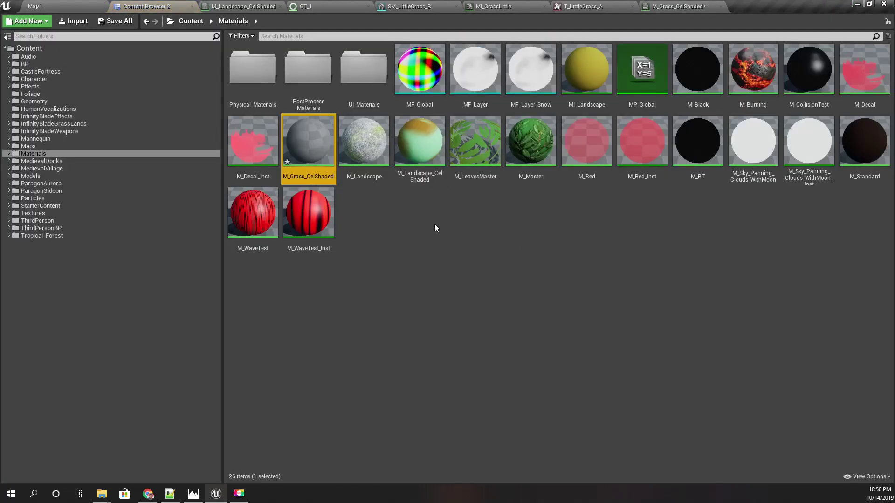
right_click(304, 139)
left_click(338, 151)
key("Return")
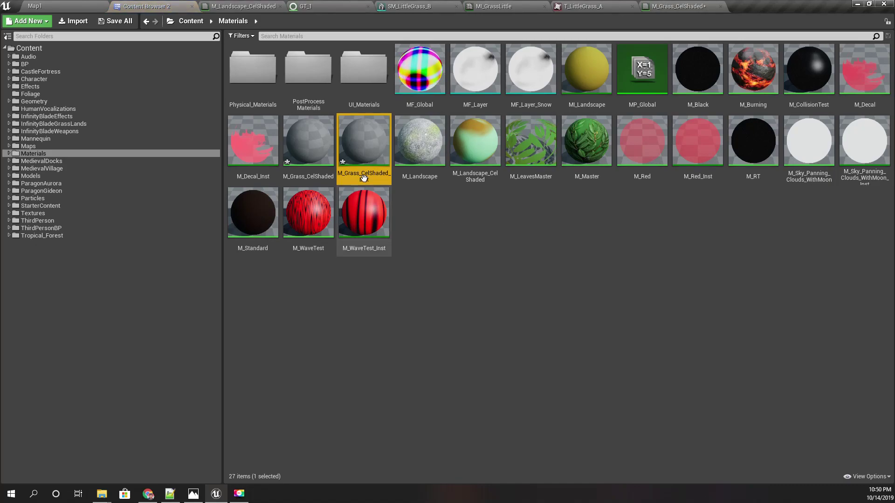
Assign M_Grass_CelShaded_Inst to Element 0 of SM_LittleGrass_B and delete the mesh's second material slot.
left_click_drag(364, 140, 783, 114)
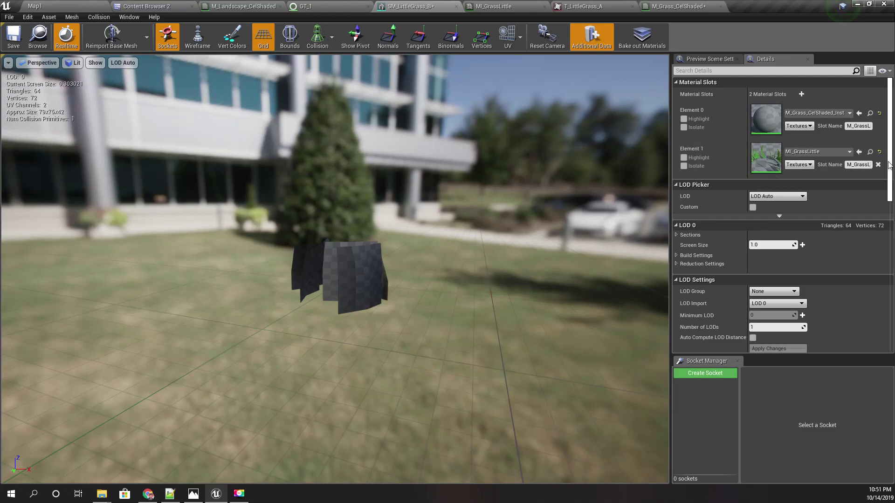
left_click(878, 165)
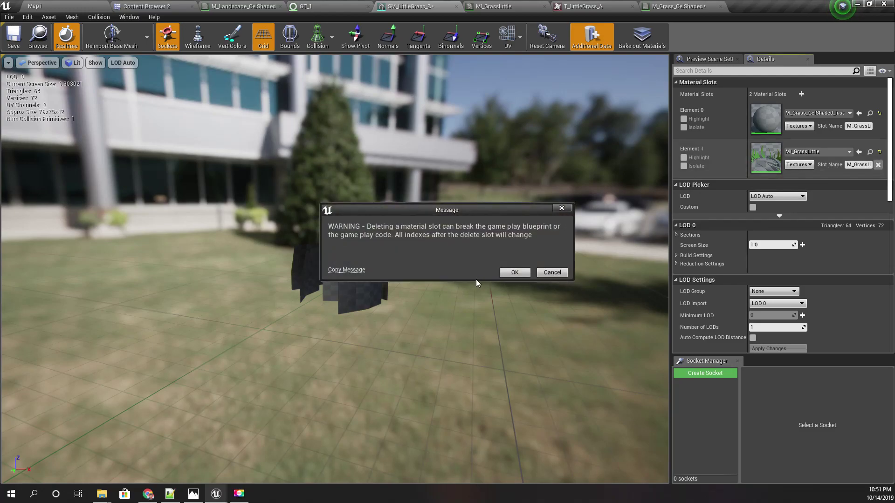
left_click(515, 272)
left_click_drag(514, 272, 140, 286)
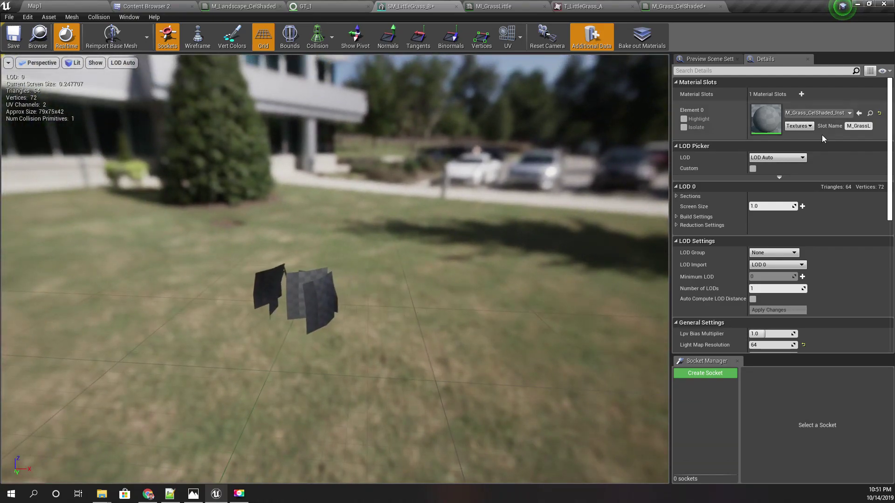
Add a T_LittleGrass_A texture sample to the M_Grass_CelShaded graph and connect its RGB output to Base Color.
double_click(775, 124)
double_click(546, 150)
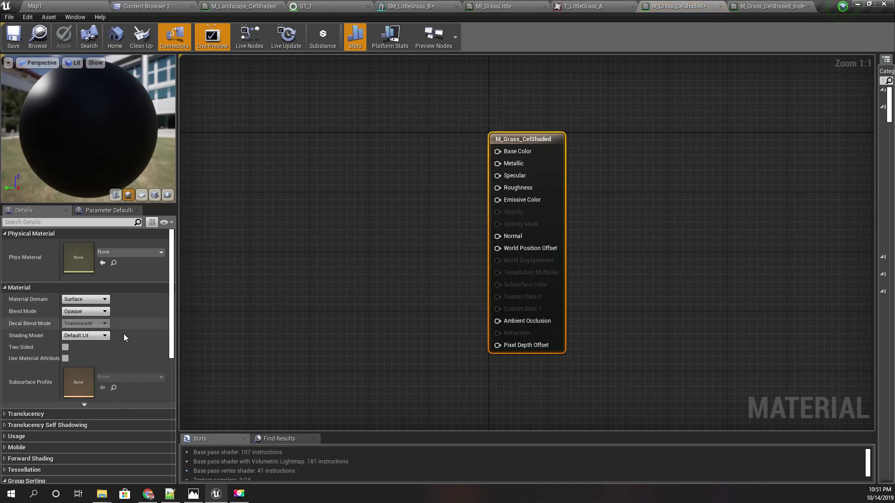
right_click_drag(423, 163, 507, 185)
left_click(594, 5)
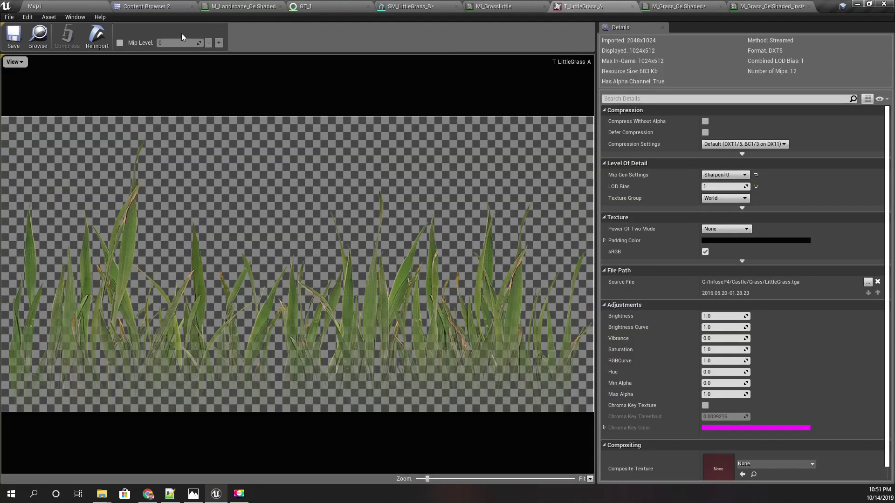
left_click(46, 41)
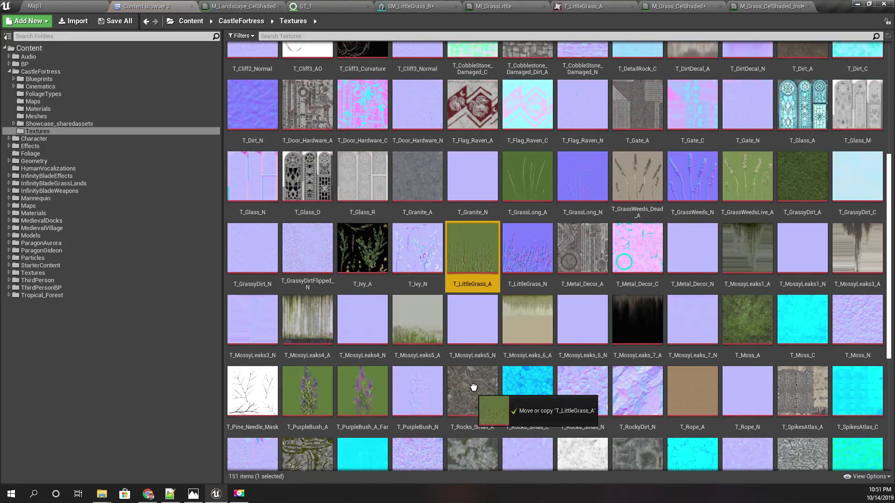
left_click_drag(755, 2, 266, 200)
right_click_drag(359, 274, 506, 247)
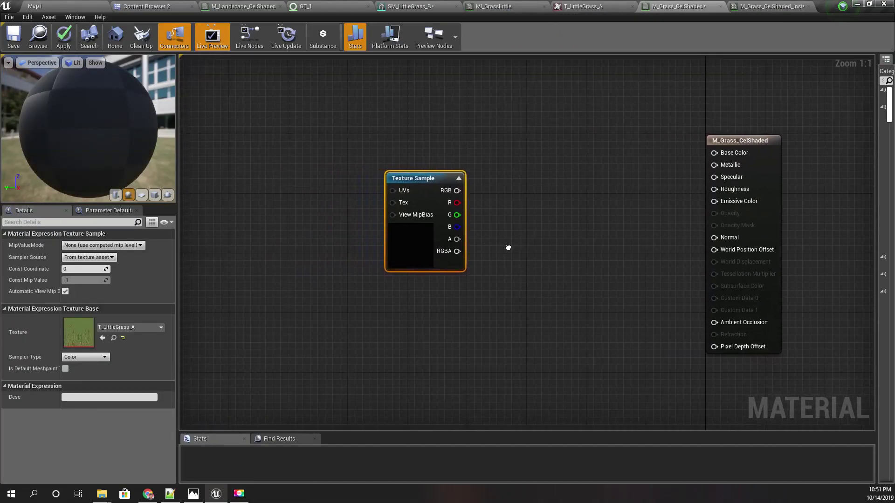
left_click_drag(422, 182, 721, 153)
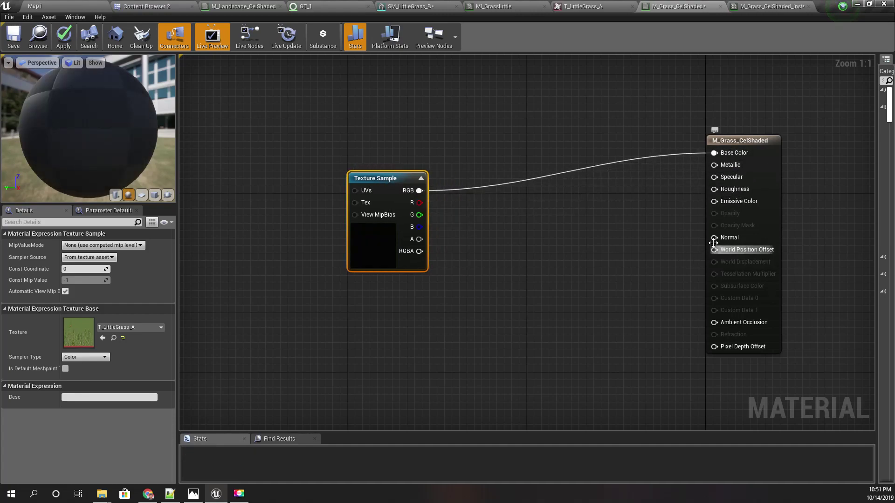
Set the material's Blend Mode to Masked, connect the texture sample's alpha output to Opacity Mask and apply the changes.
left_click(760, 226)
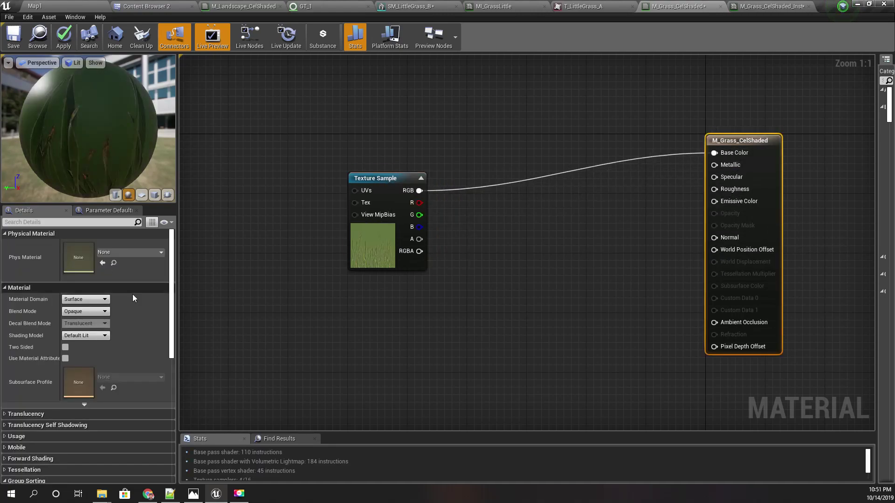
left_click(86, 335)
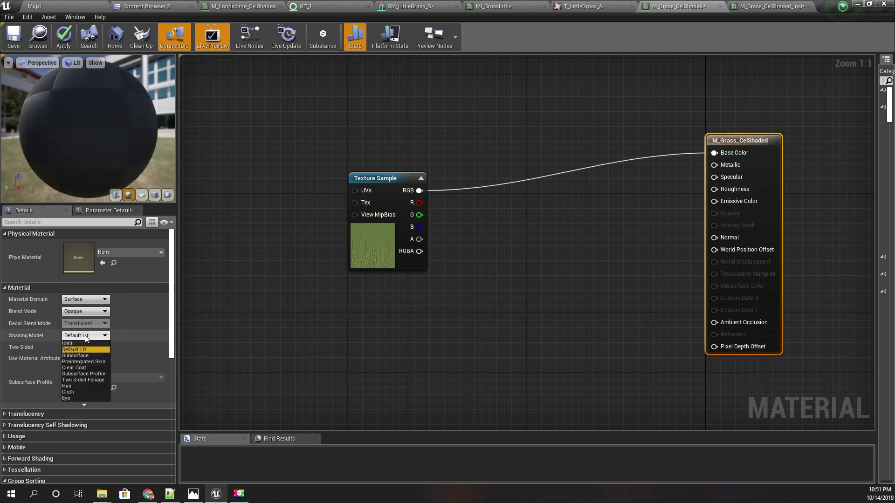
left_click(77, 312)
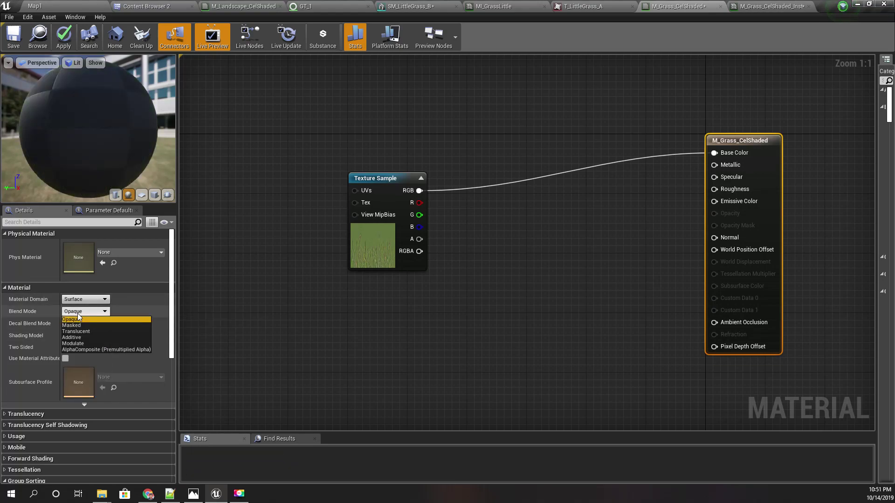
left_click(79, 319)
left_click(85, 299)
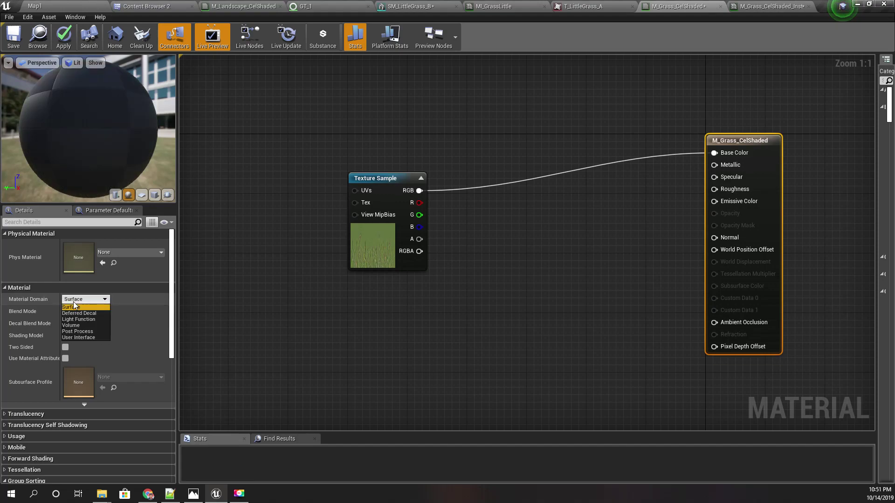
left_click(238, 325)
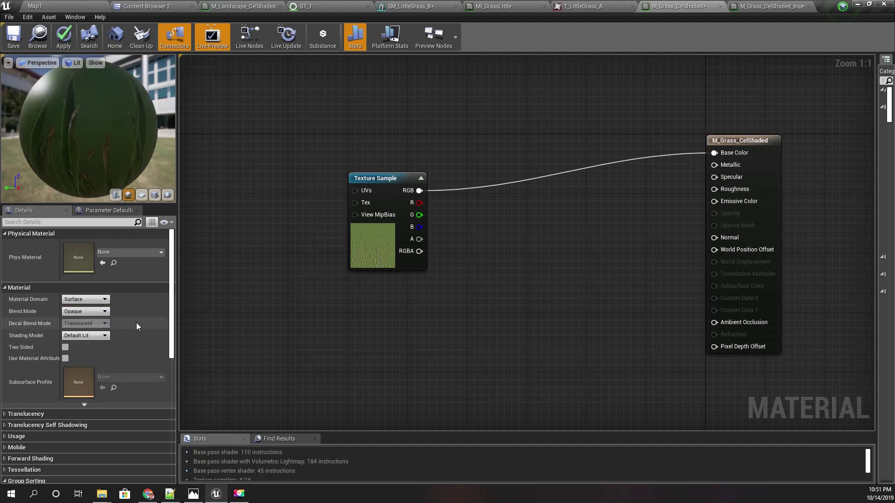
left_click(86, 312)
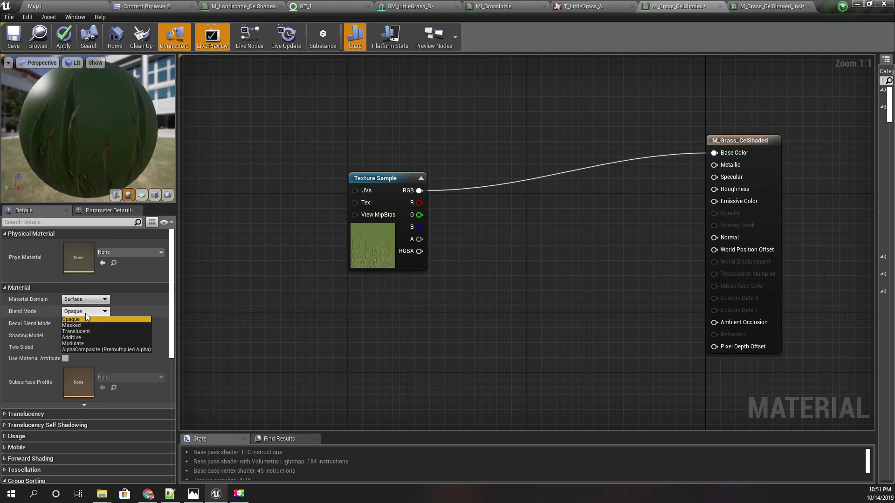
left_click(79, 326)
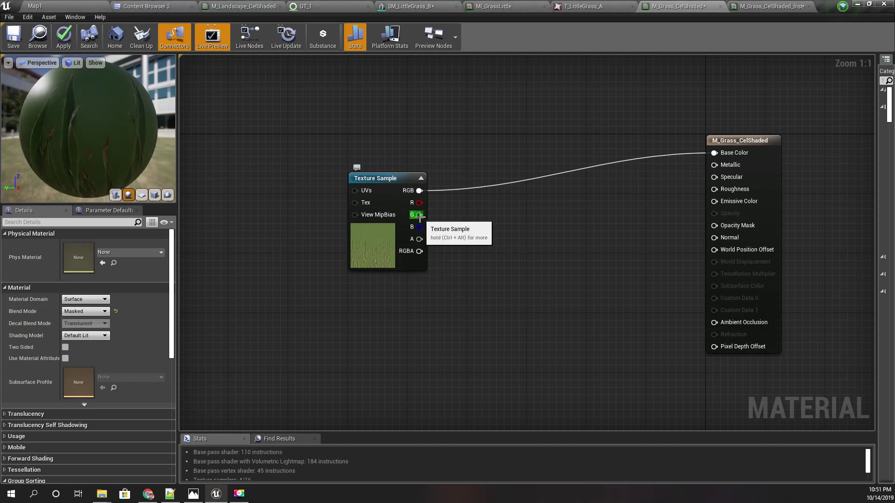
left_click_drag(419, 239, 718, 227)
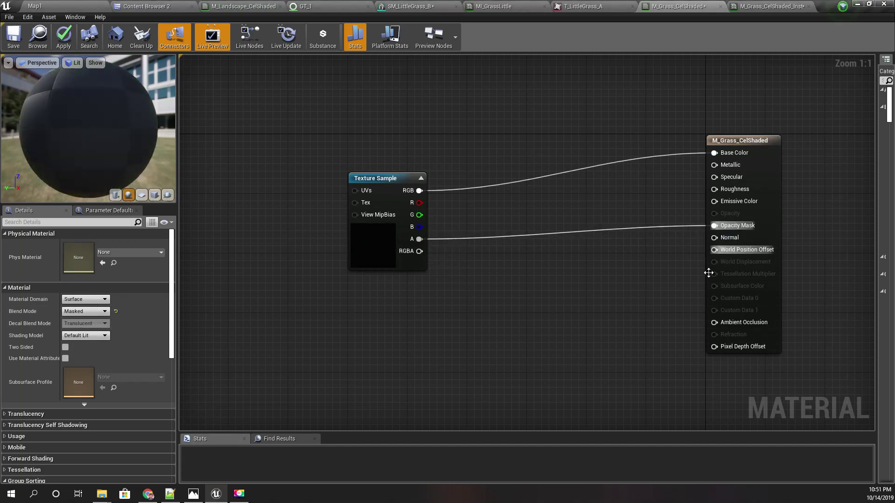
left_click(64, 37)
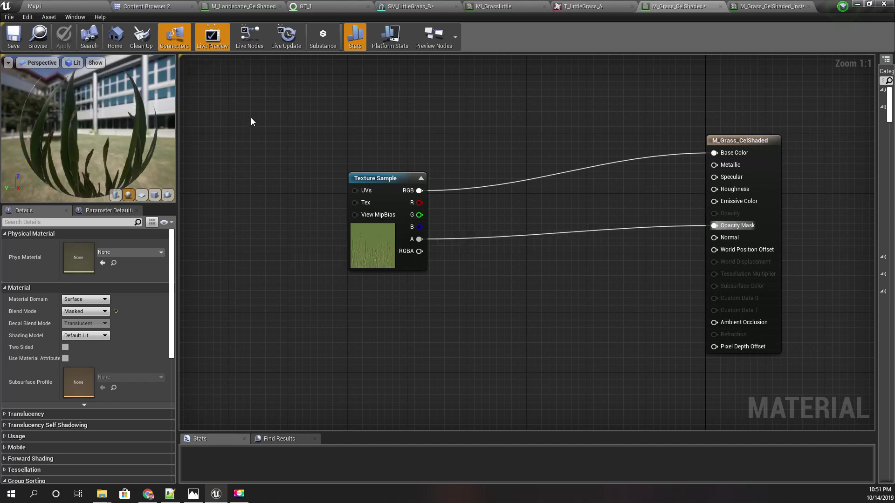
Inspect the masked grass on the Map1 landscape from several viewpoints.
left_click(79, 6)
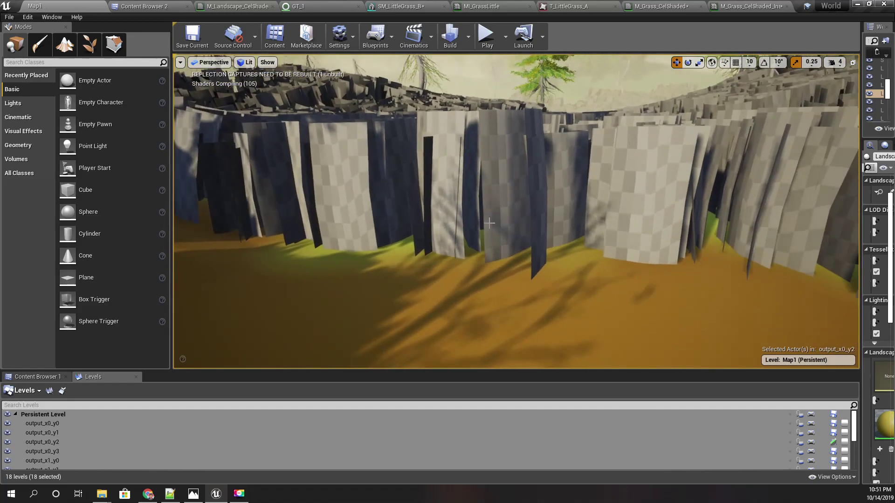
key("s")
right_click_drag(489, 223, 558, 209)
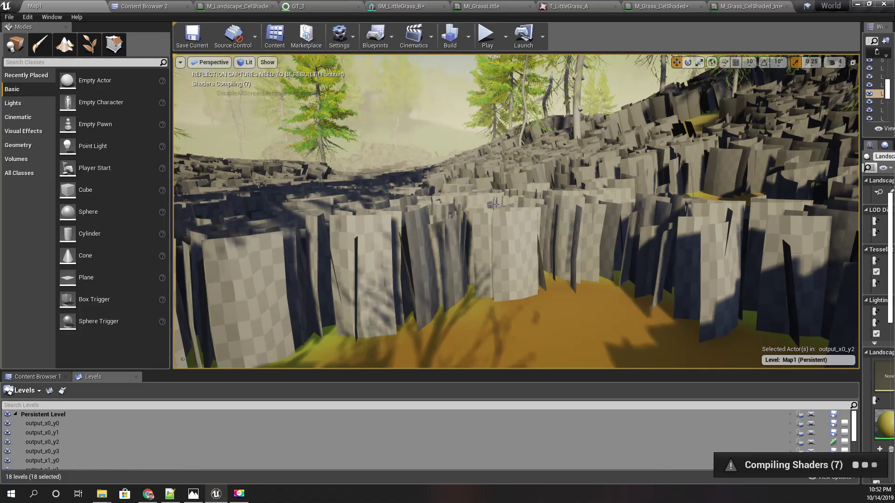
right_click_drag(495, 204, 468, 196)
key("w")
key("s")
key("w")
scroll(493, 204, "down", 2)
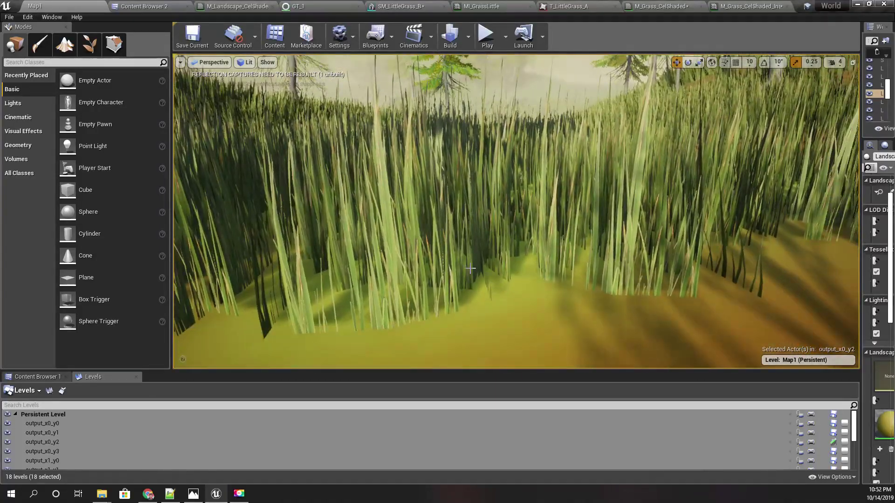
Play-test Map1 in full-screen view, walking the character through the grass to examine its look, and return to the editor layout.
key("F11")
key("alt+p")
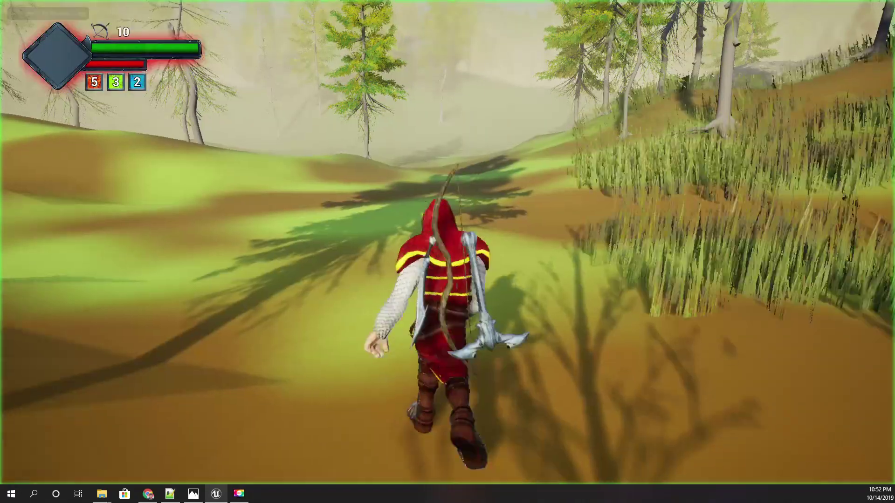
key("w")
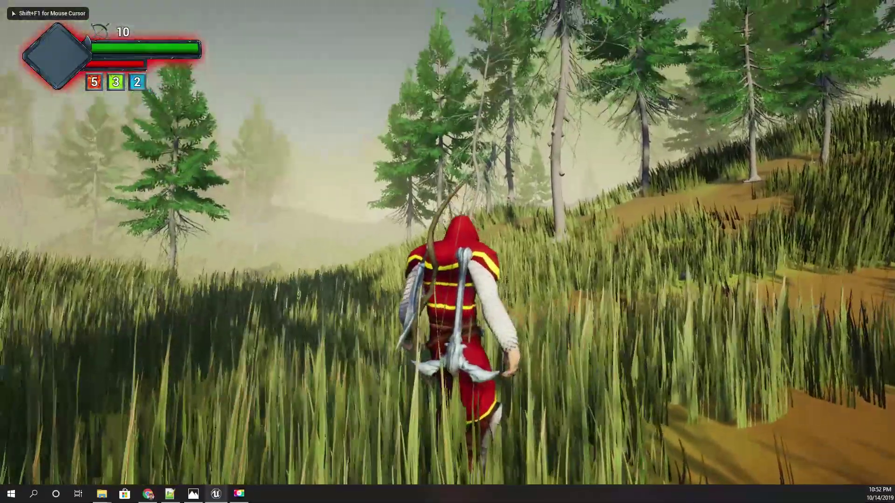
key("d")
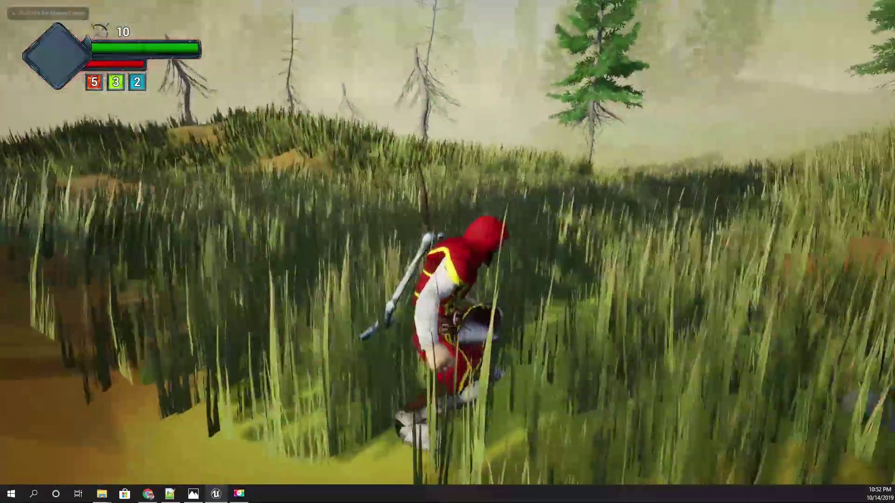
key("w")
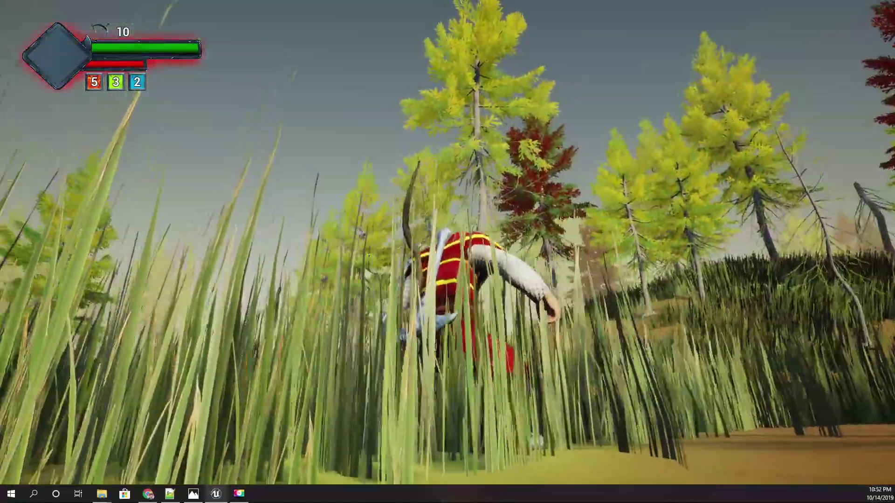
key("w")
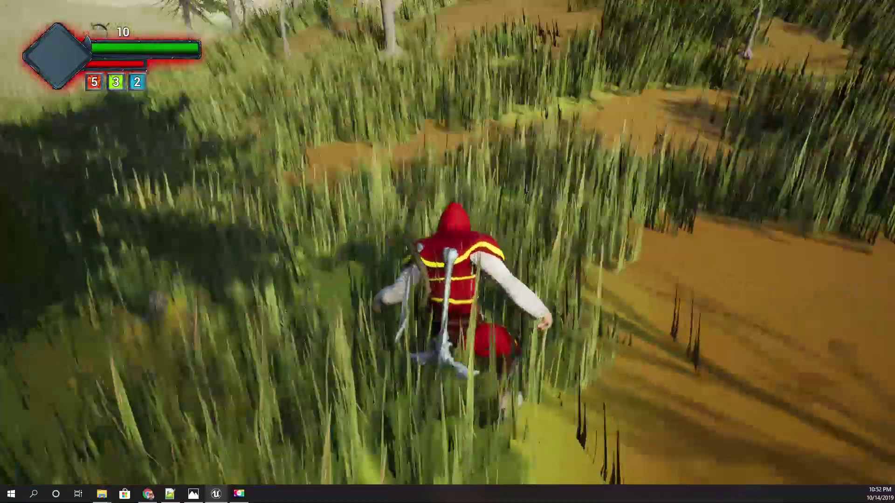
key("w")
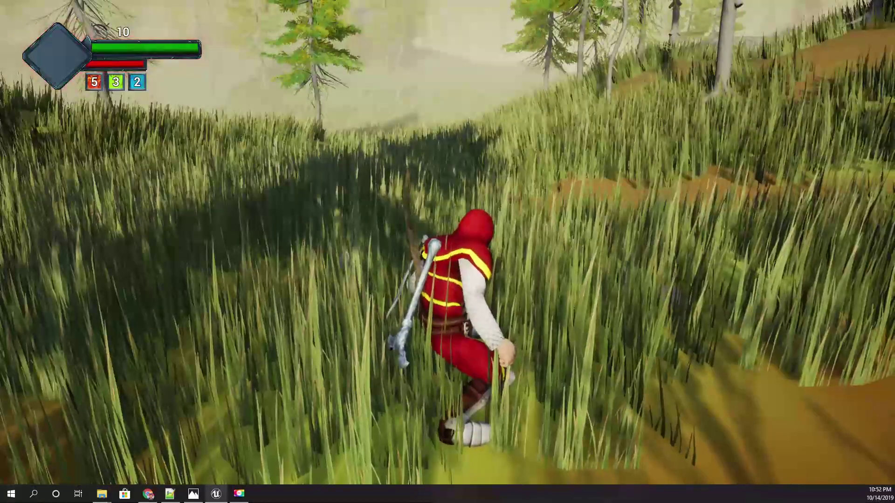
key("Escape")
right_click_drag(360, 315, 321, 309)
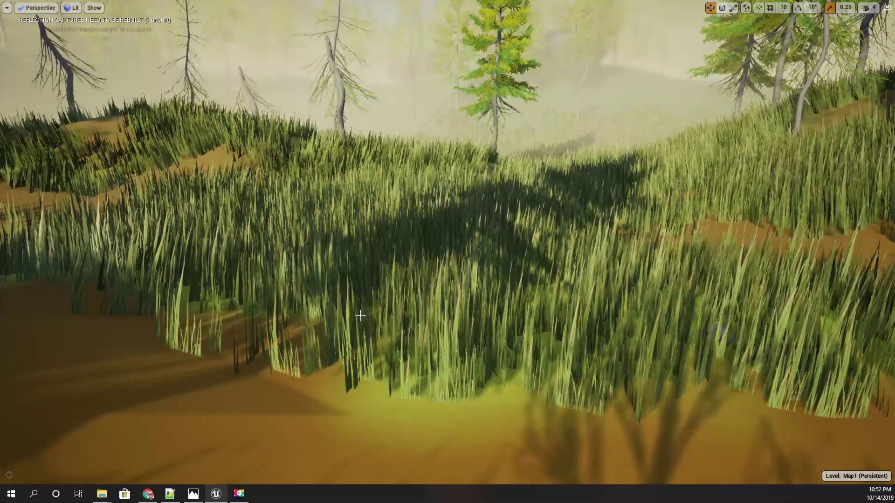
key("F11")
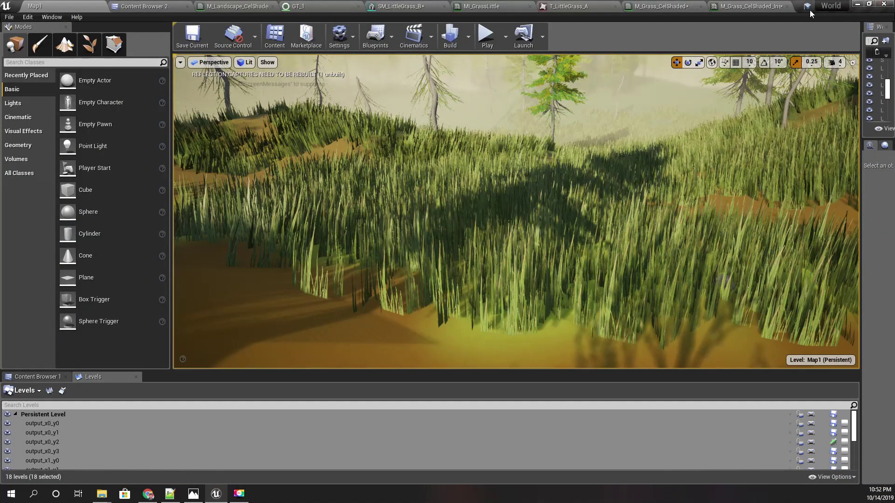
In M_Grass_CelShaded, break the texture sample's RGB link to Base Color and move the texture sample node lower in the graph.
left_click(750, 6)
left_click(678, 6)
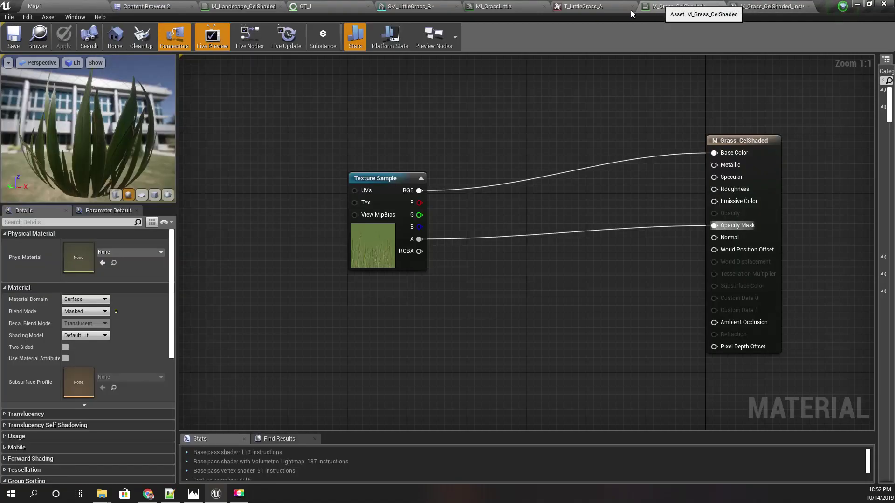
right_click_drag(398, 305, 422, 314)
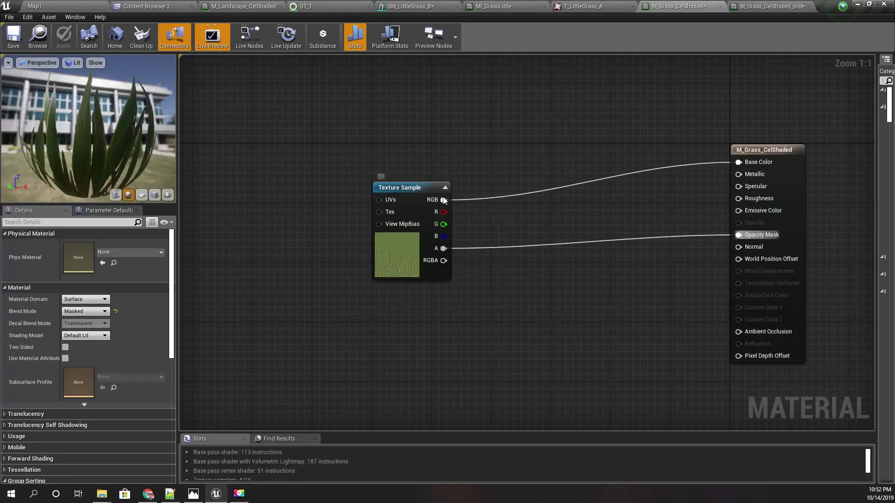
right_click(441, 199)
left_click(470, 117)
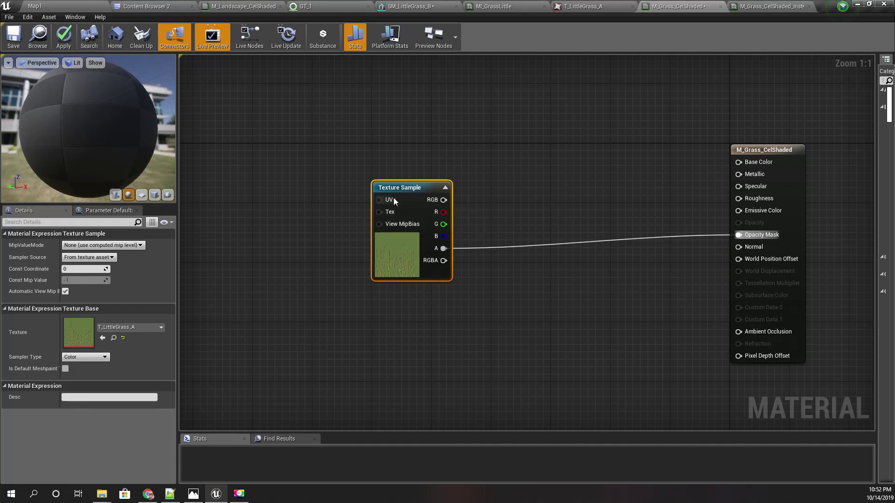
left_click_drag(392, 199, 377, 249)
right_click_drag(392, 167, 401, 221)
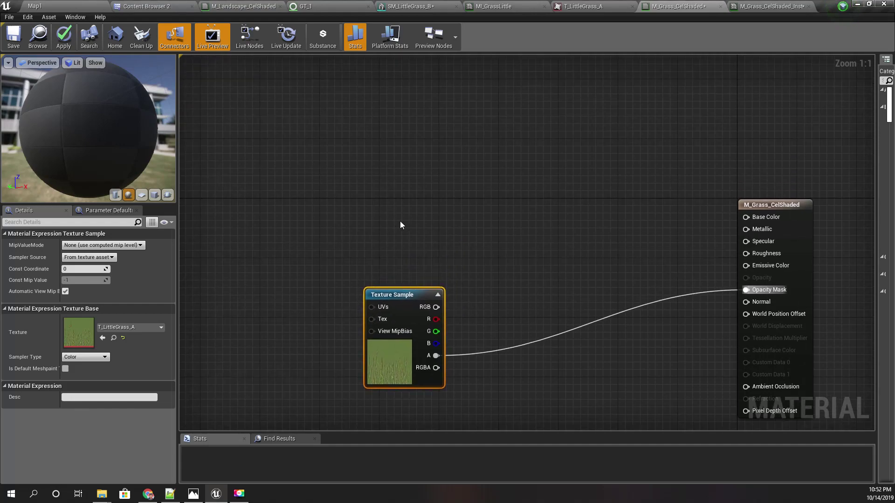
Promote the Base Color input to a vector parameter named Grass Color and place its node above the texture sample.
right_click(764, 217)
left_click(782, 229)
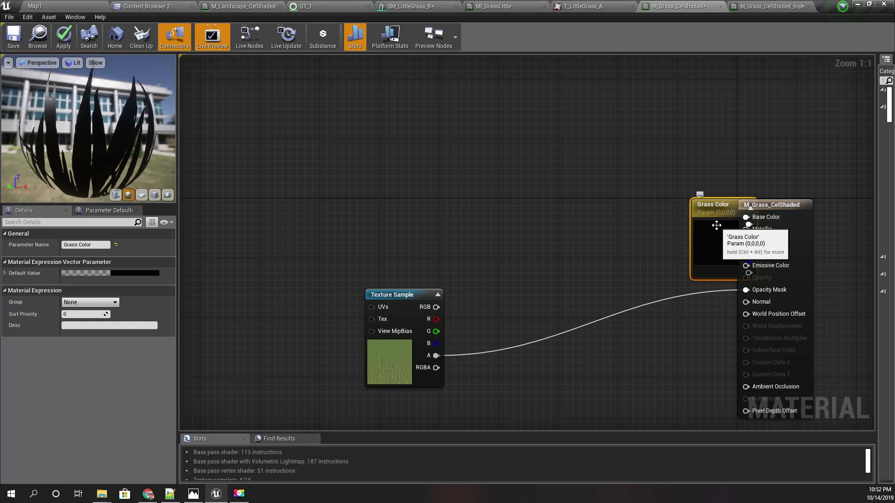
left_click_drag(716, 225, 396, 180)
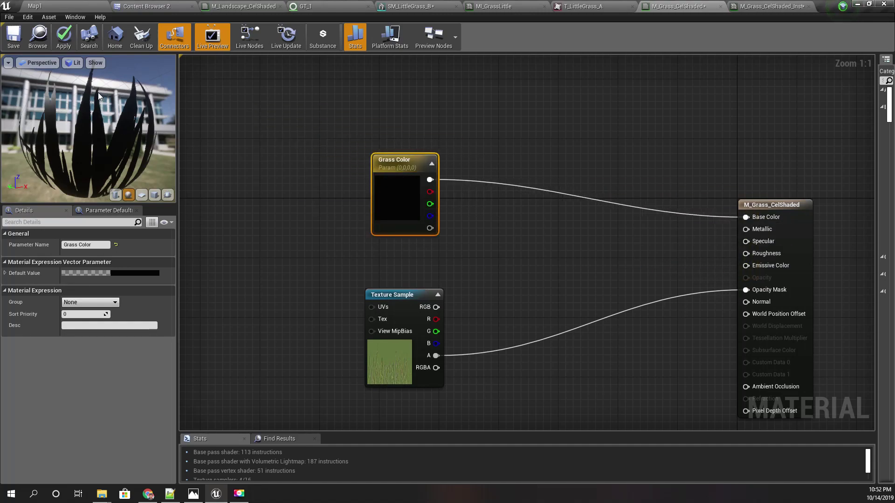
Set the Grass Color parameter to the green sampled from the grass texture preview, hex sRGB 647640FF.
double_click(396, 192)
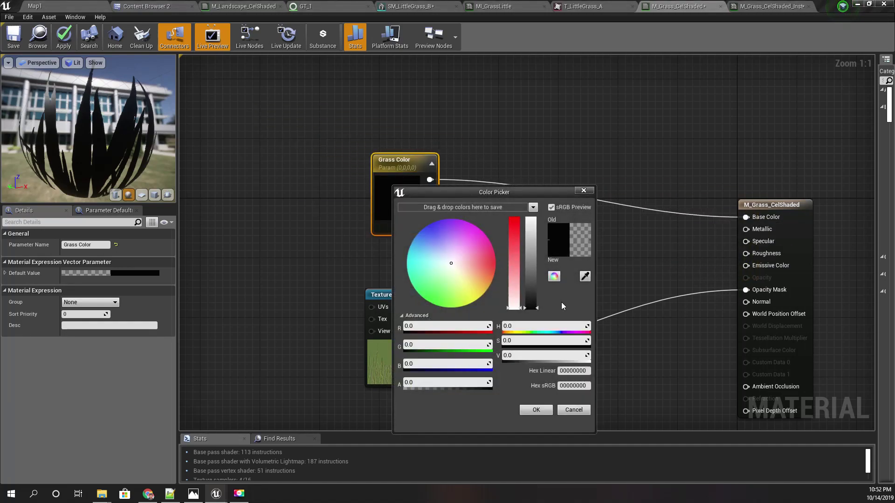
left_click(556, 277)
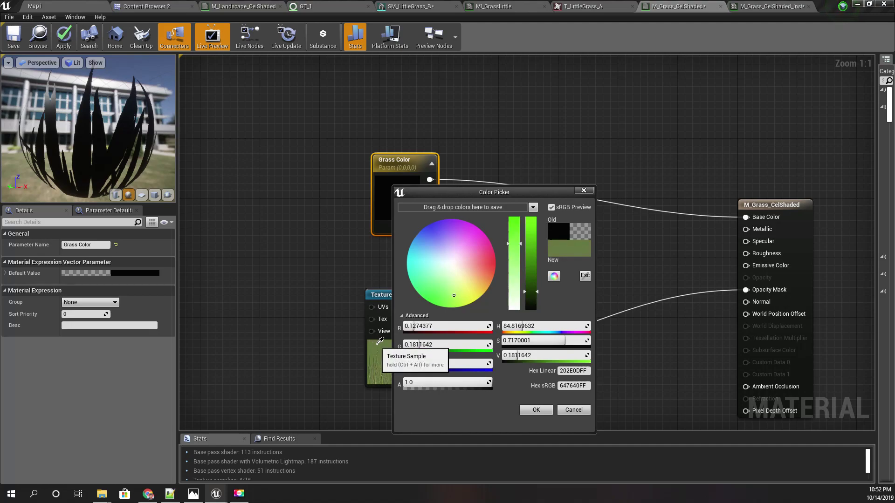
left_click(416, 332)
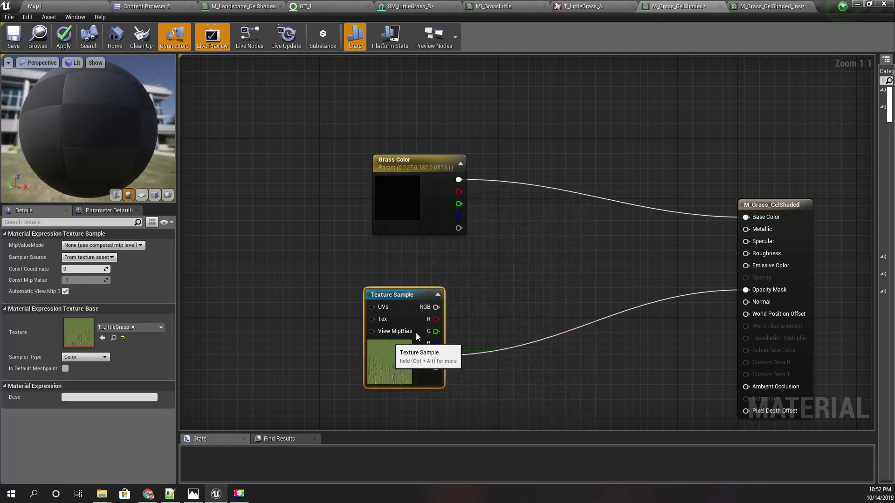
Check the grass in Map1 and apply the Grass Color changes in M_Grass_CelShaded.
left_click(47, 5)
right_click_drag(516, 212, 551, 192)
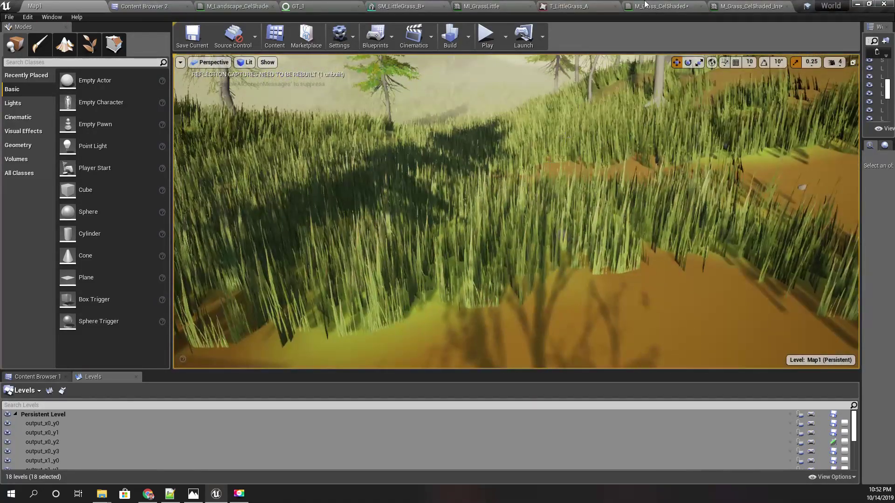
left_click(752, 5)
left_click(683, 5)
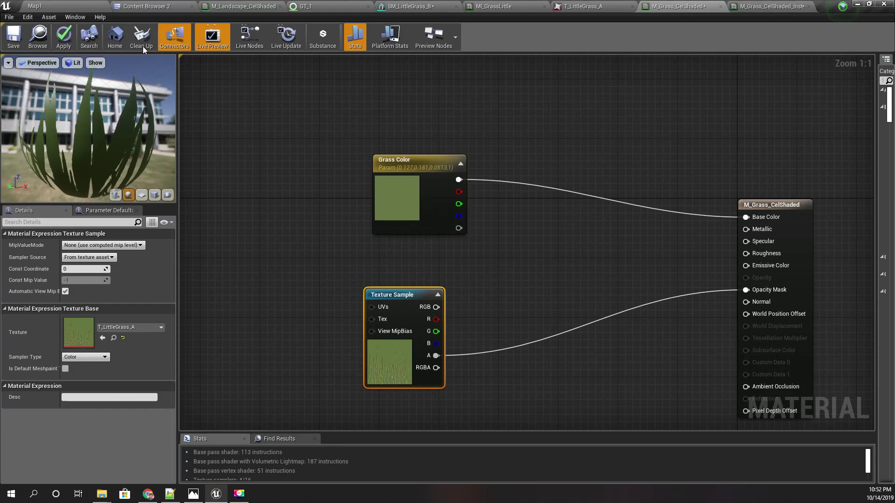
left_click(65, 37)
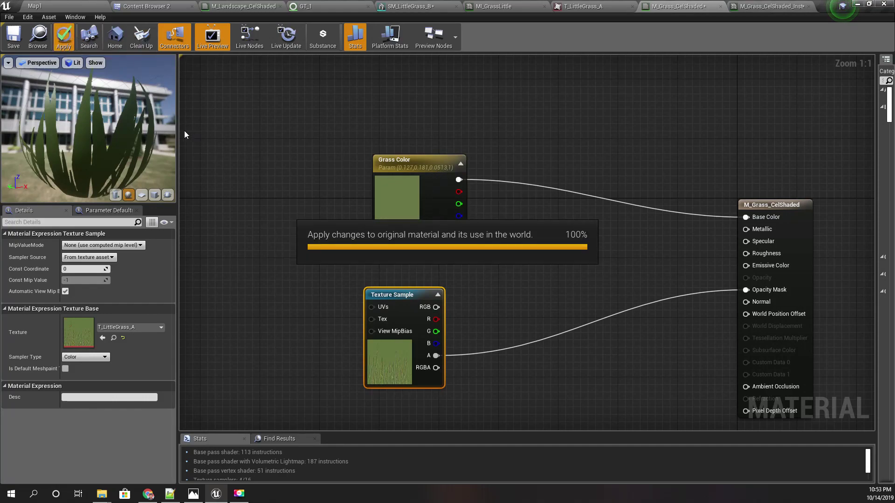
Examine the flat-coloured grass across Map1 in full-screen view from several angles.
left_click(70, 5)
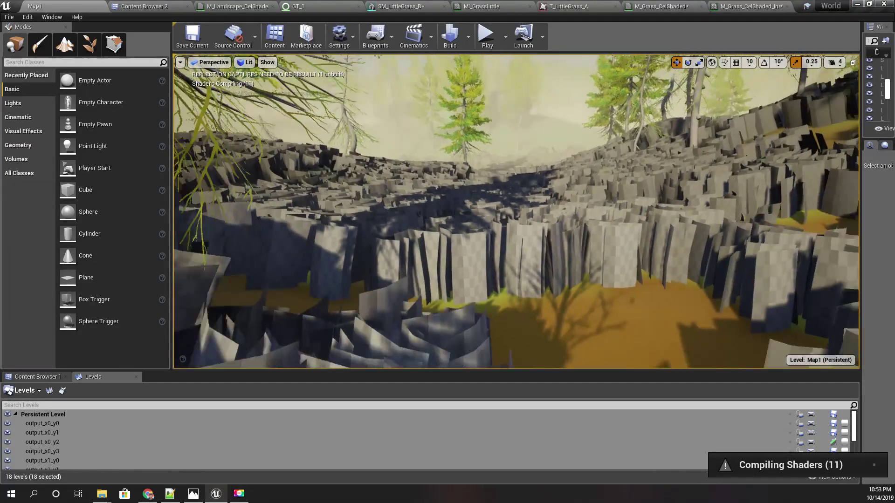
mouse_move(516, 211)
right_mouse_down()
mouse_move(526, 265)
mouse_move(516, 211)
right_mouse_up()
right_click_drag(479, 258, 478, 257)
right_click_drag(438, 184, 438, 184)
key("F11")
right_click_drag(466, 255, 466, 255)
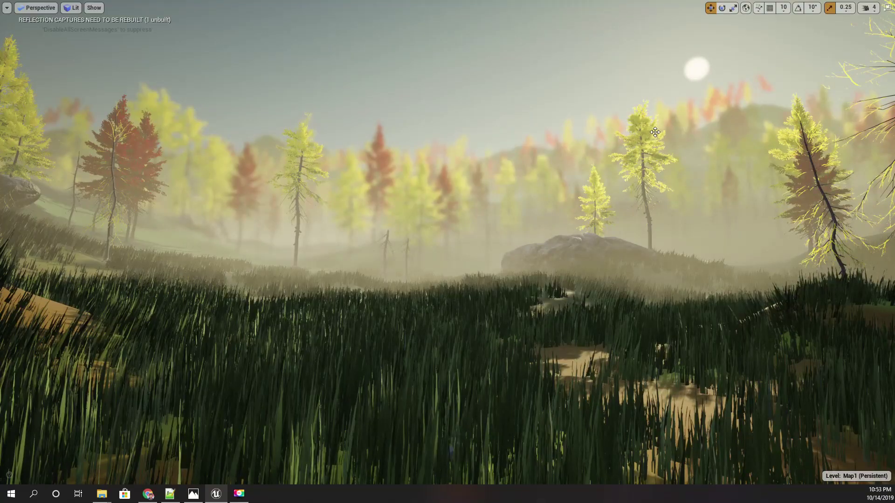
right_click_drag(655, 132, 654, 132)
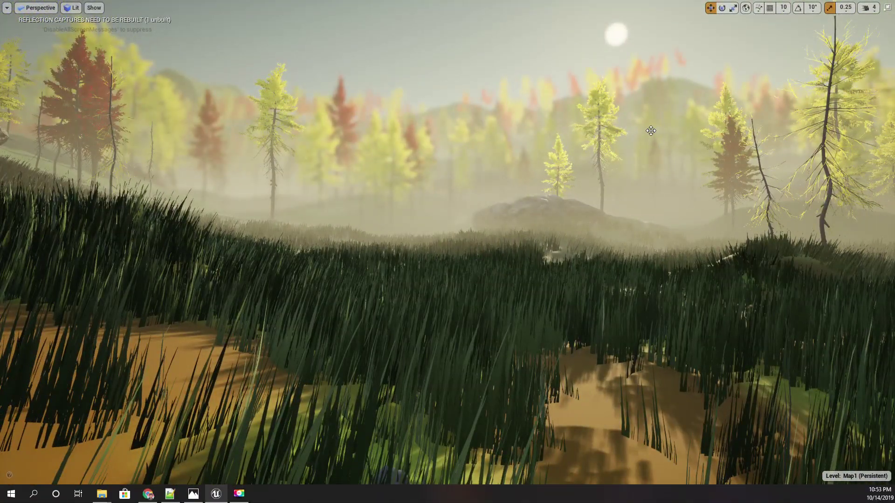
Inspect the grass clumps up close around the bare orange ground in Map1, in full-screen view.
key("F11")
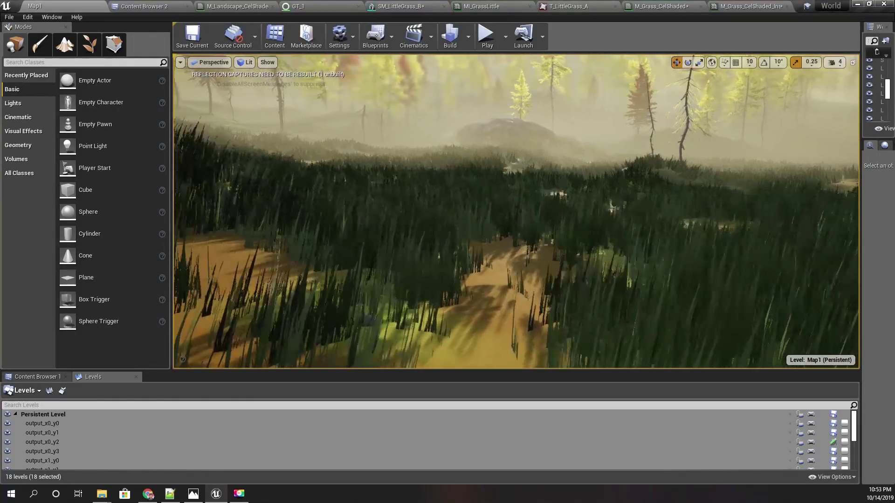
key("F11")
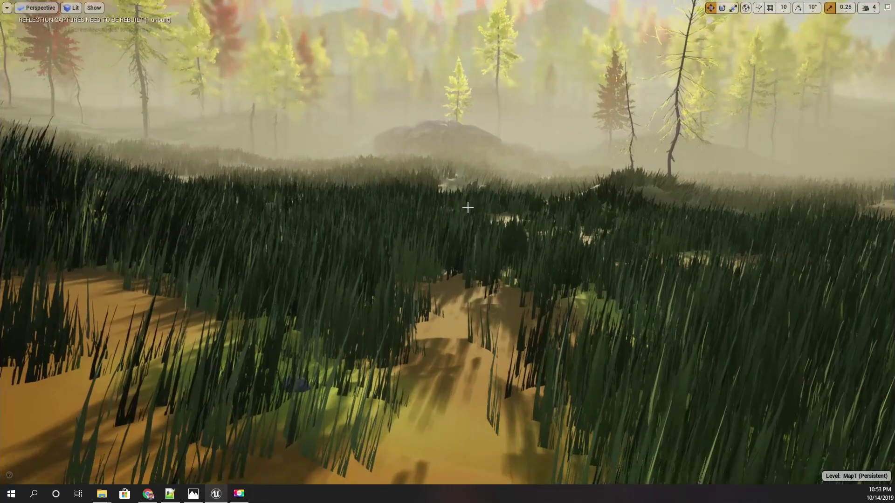
right_click_drag(476, 196, 578, 263)
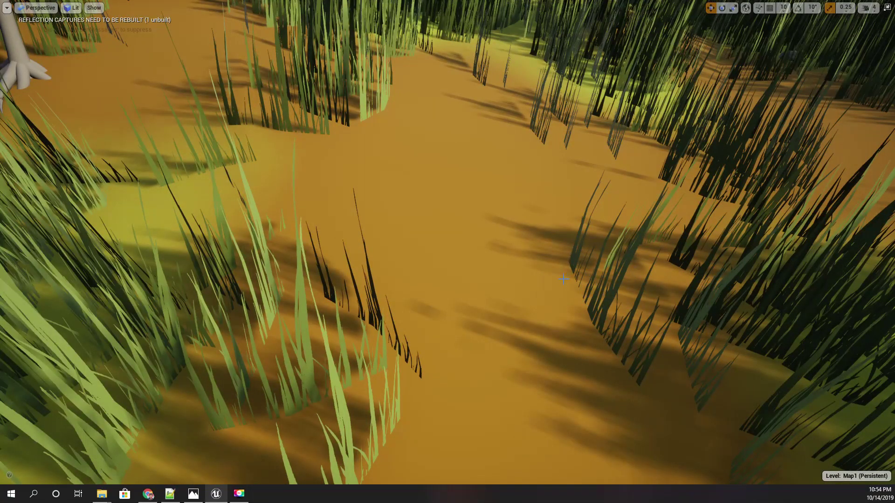
key("d")
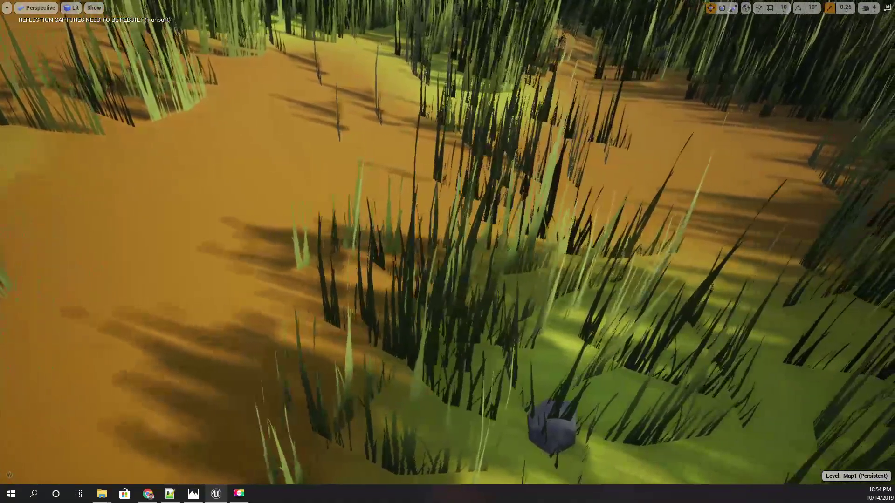
right_click_drag(476, 266, 487, 298)
key("F11")
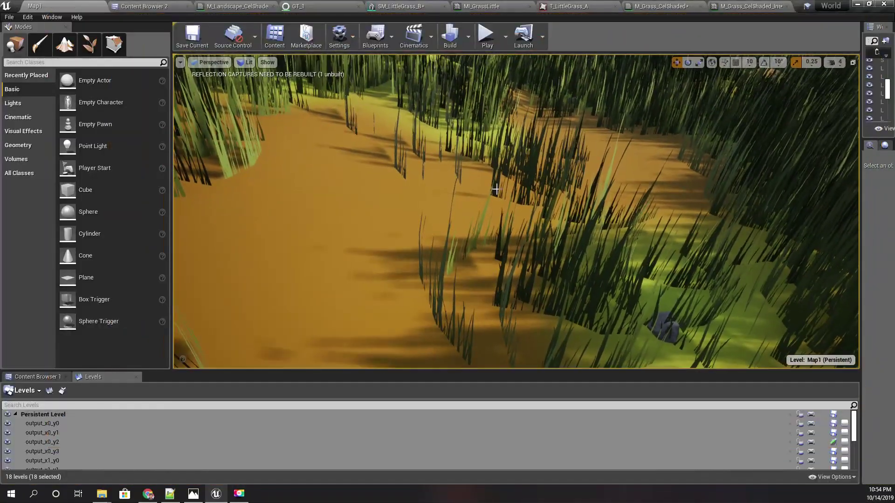
Set the shading model of M_Grass_CelShaded to Two Sided Foliage and inspect the preview mesh from another side.
left_click(504, 7)
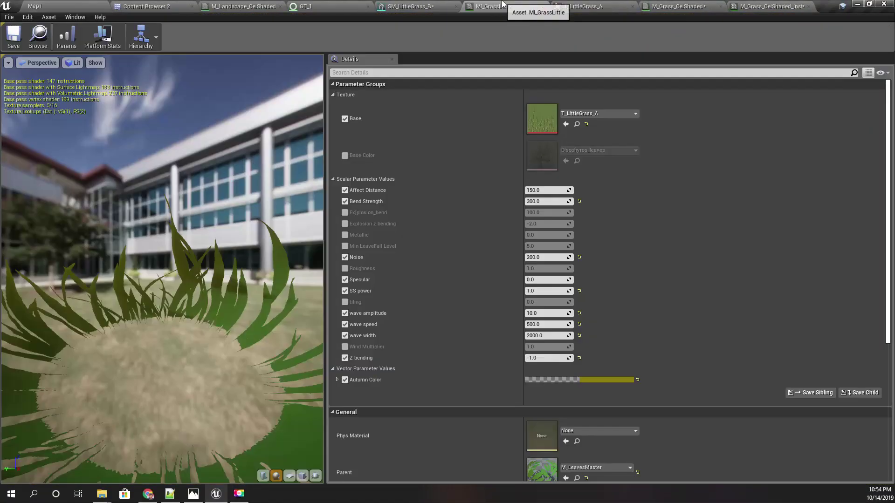
left_click(678, 7)
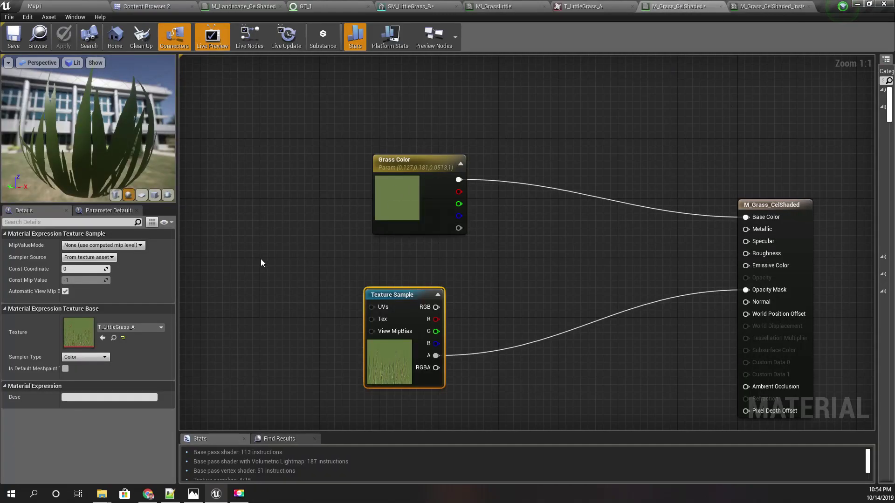
left_click(585, 126)
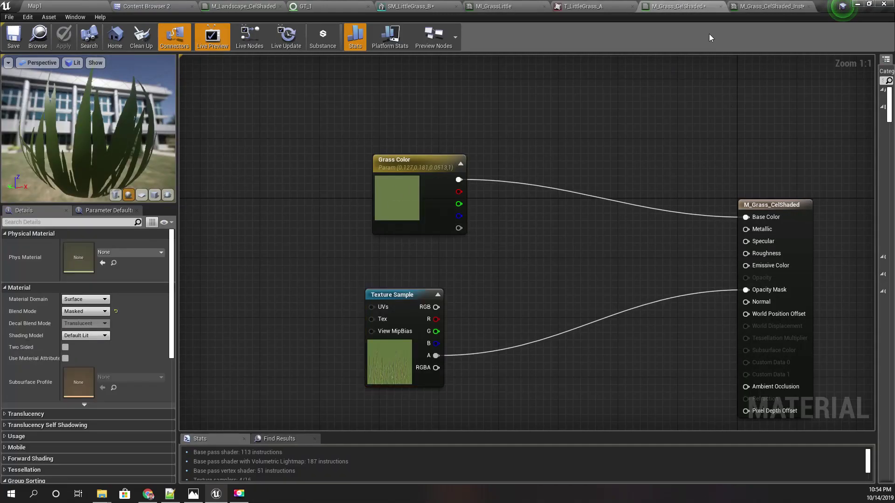
left_click(755, 11)
left_click(677, 7)
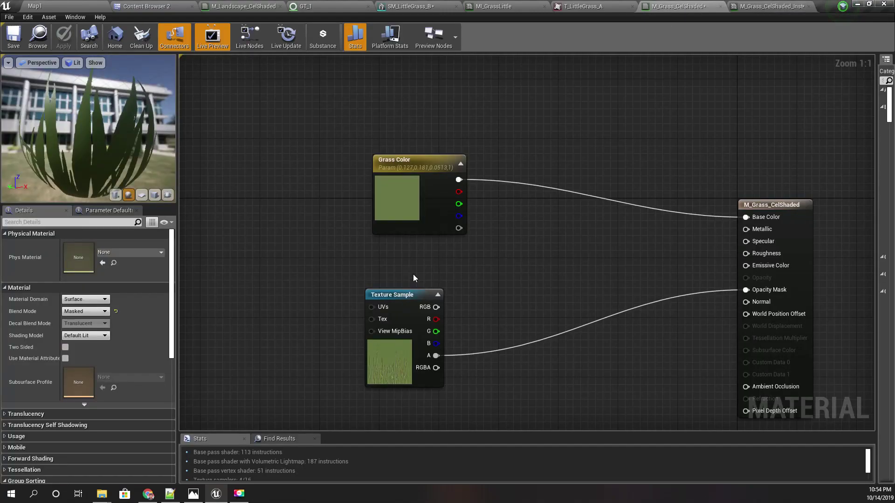
right_click_drag(764, 260, 725, 172)
left_click(771, 147)
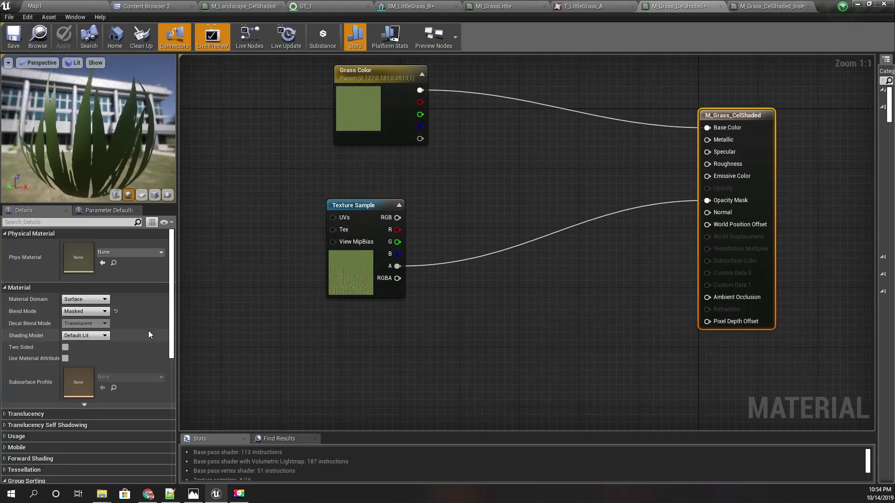
left_click(69, 337)
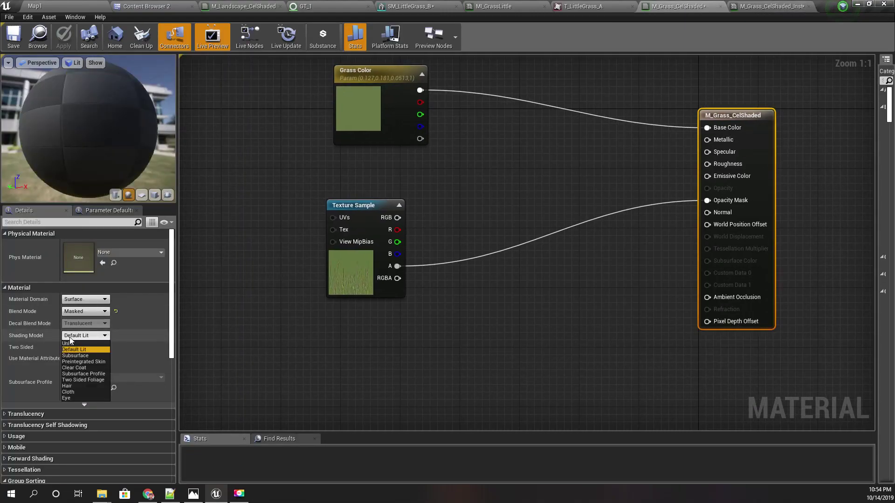
left_click(85, 380)
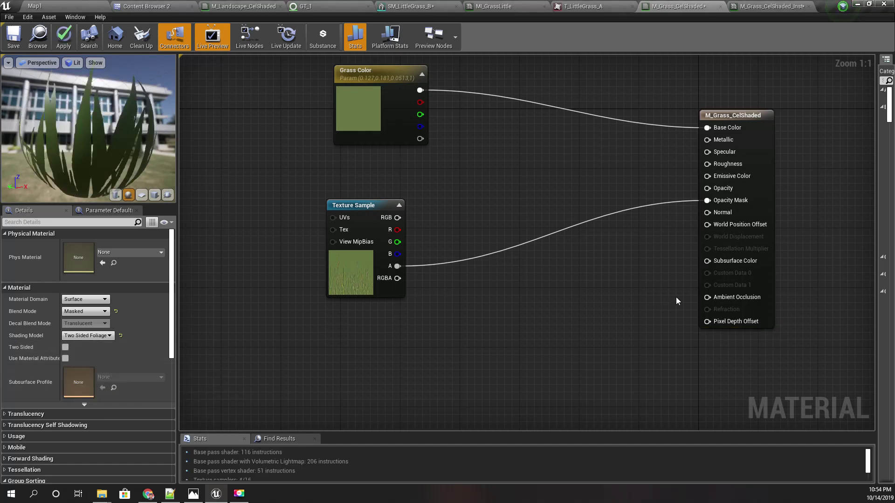
left_click_drag(64, 127, 4, 130)
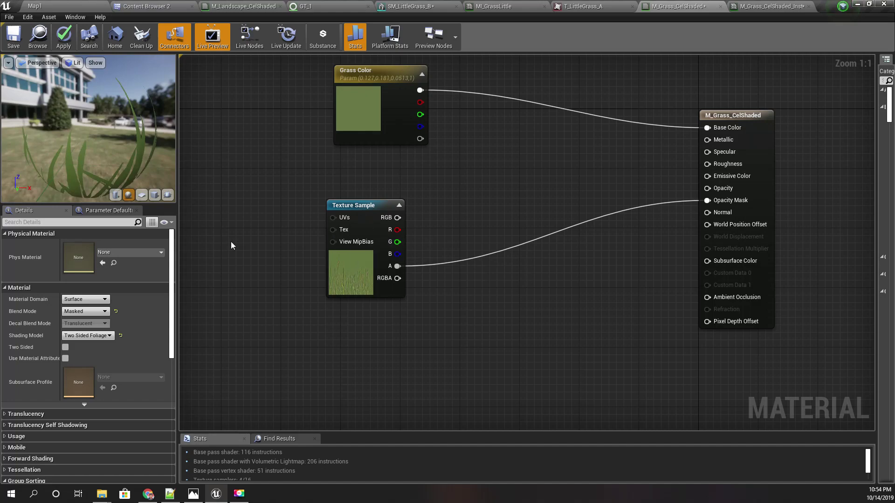
Enable Two Sided for M_Grass_CelShaded and set its shading model back to Default Lit.
right_click_drag(232, 244, 256, 236)
scroll(116, 326, "down", 2)
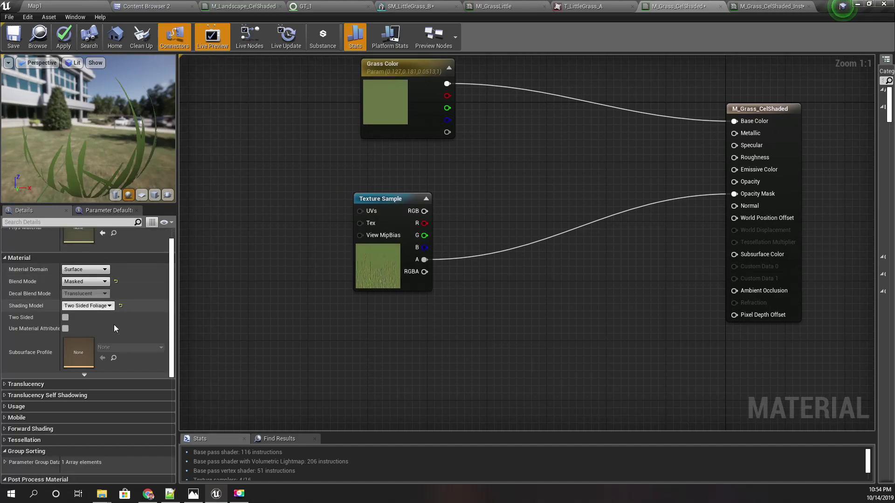
left_click(65, 317)
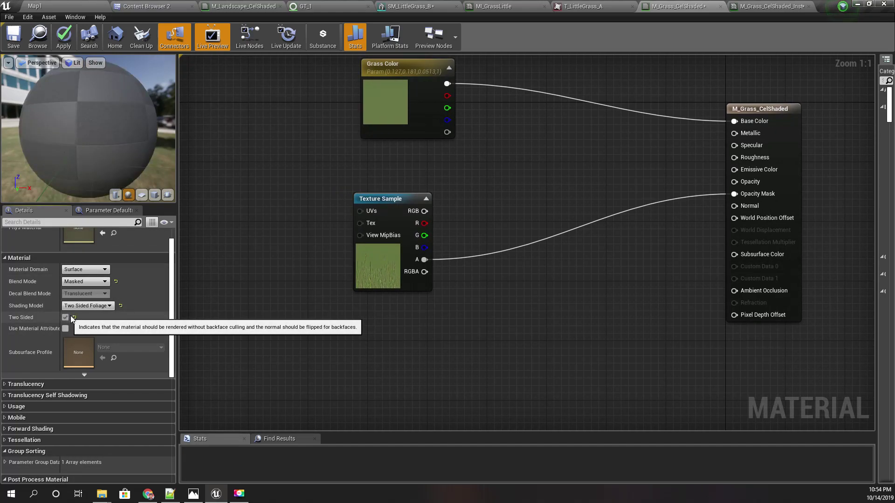
left_click(87, 306)
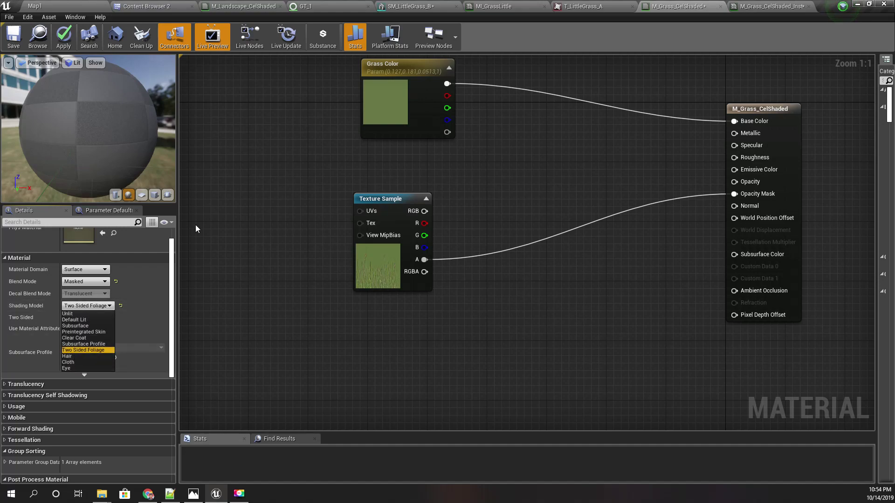
left_click(85, 321)
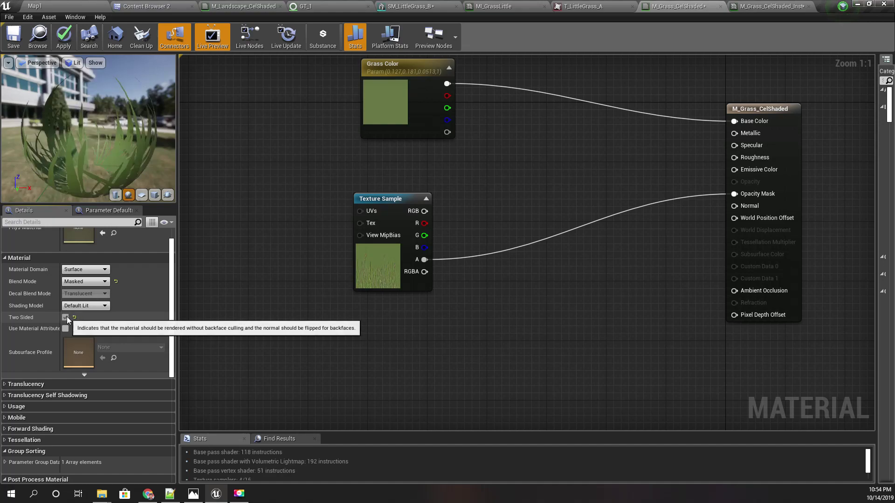
Apply the two-sided setting to M_Grass_CelShaded and check the grass in Map1.
left_click_drag(74, 135, 44, 156)
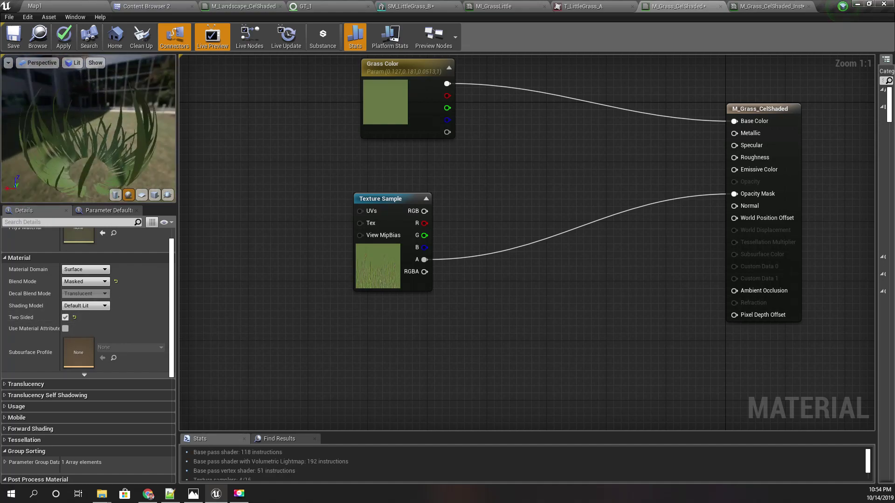
left_click(61, 44)
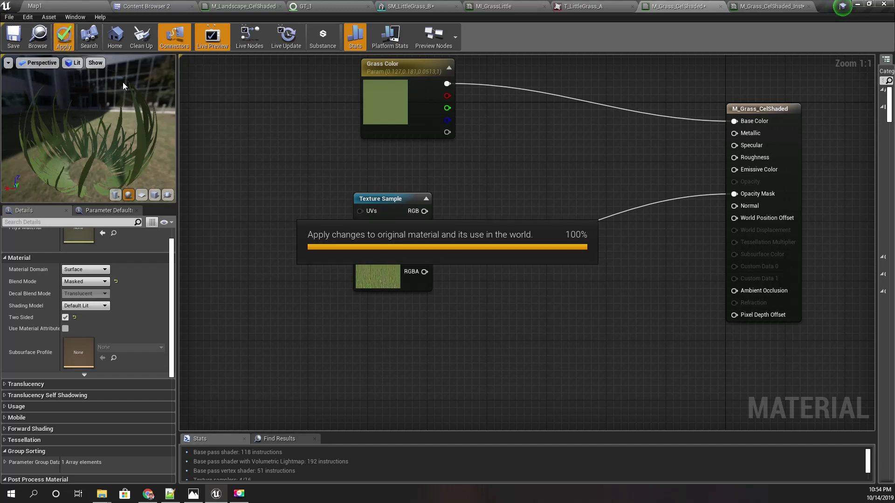
left_click(69, 3)
mouse_move(466, 230)
right_mouse_down()
mouse_move(438, 217)
mouse_move(466, 210)
mouse_move(506, 243)
mouse_move(501, 233)
mouse_move(498, 249)
mouse_move(452, 253)
mouse_move(496, 249)
mouse_move(503, 231)
mouse_move(481, 235)
right_mouse_up()
right_click_drag(543, 216, 536, 217)
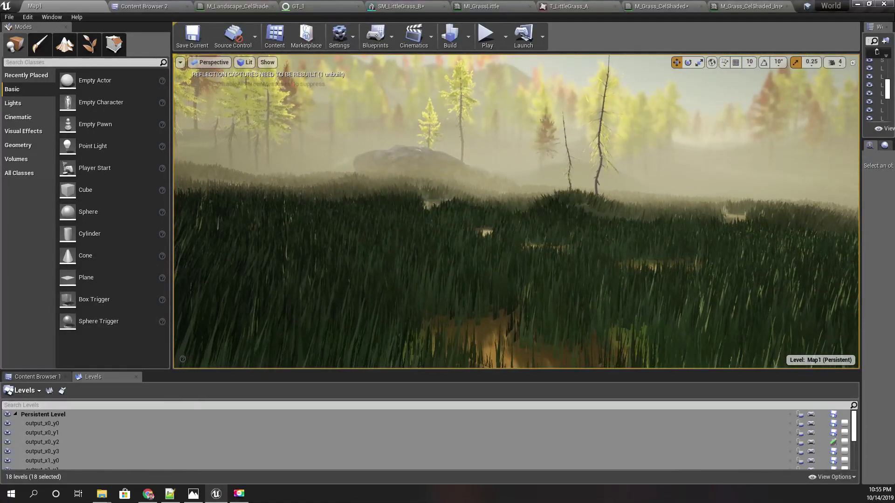
Move the texture sample node in M_Grass_CelShaded up, closer beneath the Grass Color node.
left_click(661, 6)
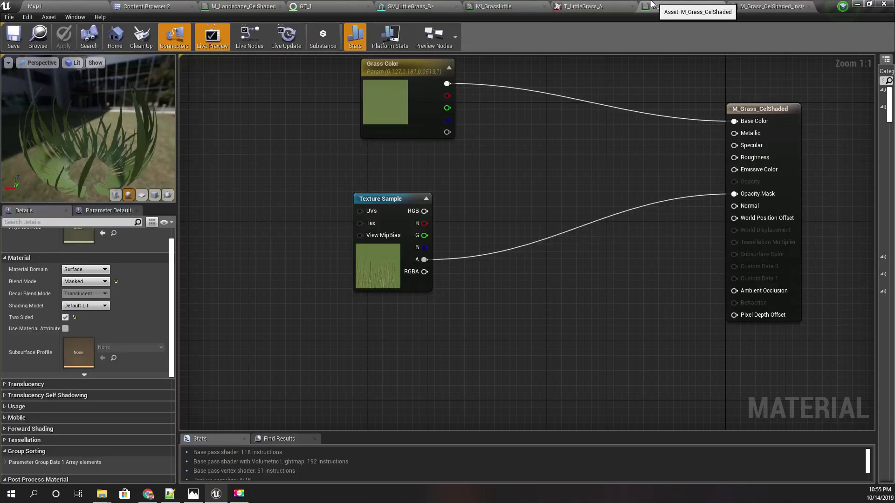
left_click_drag(383, 199, 398, 169)
right_click_drag(548, 156, 530, 207)
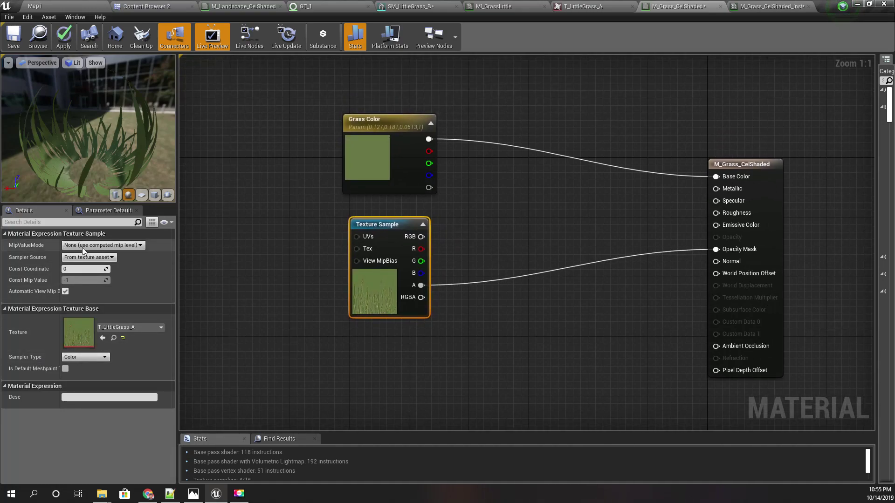
left_click(690, 237)
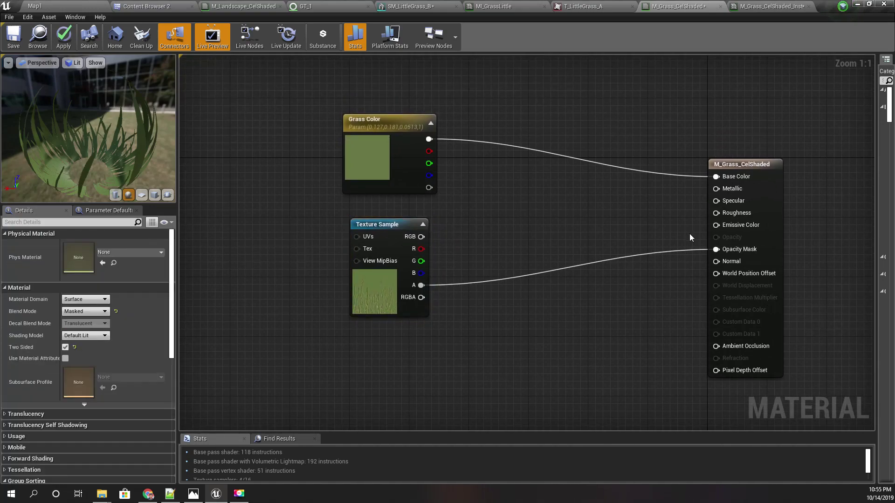
Set the shading model of the M_Grass_CelShaded material to Two Sided Foliage, keeping Two Sided enabled.
left_click(754, 166)
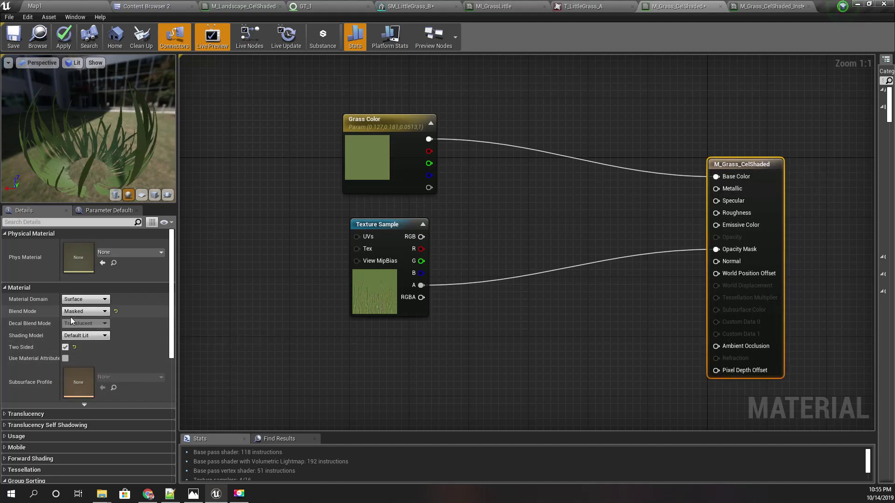
left_click(71, 336)
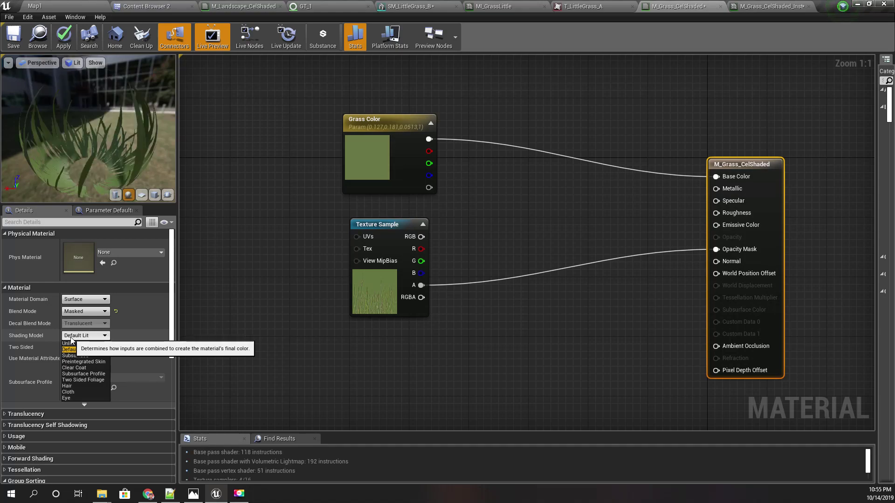
left_click(74, 379)
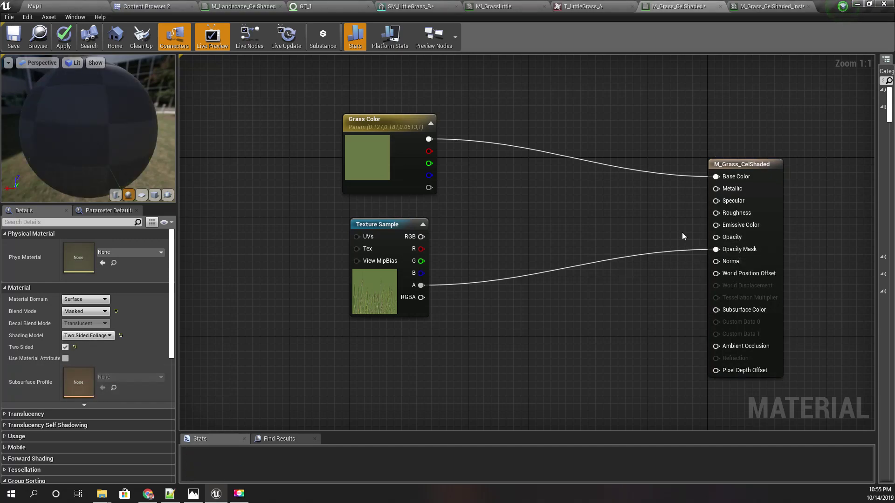
Connect the Grass Color output to the Subsurface Color input and apply the material changes.
right_click_drag(543, 220, 566, 222)
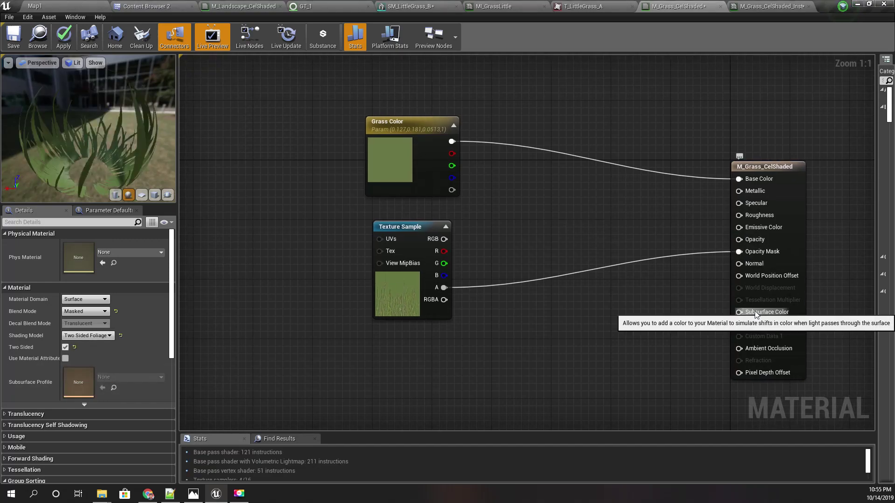
left_click_drag(755, 315, 451, 141)
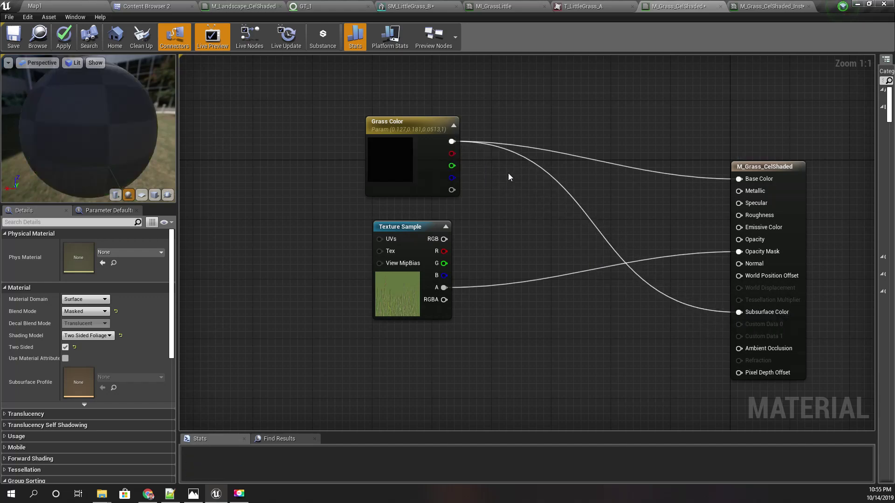
left_click(70, 34)
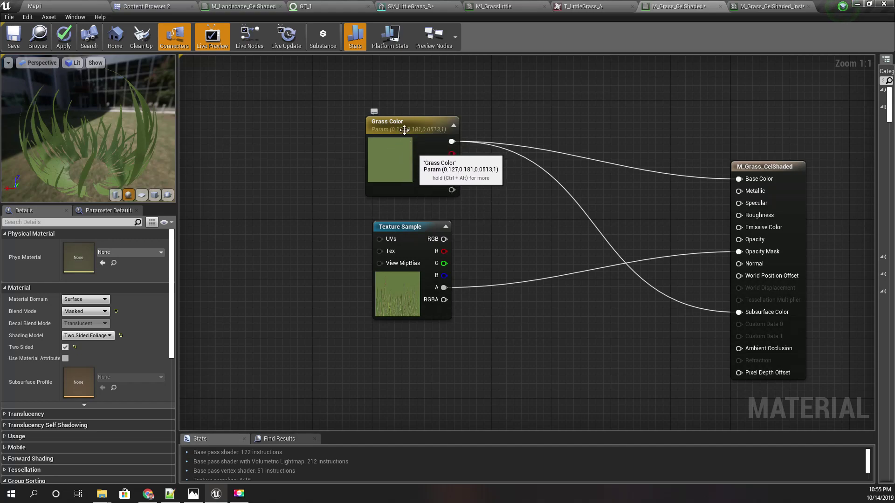
left_click(63, 35)
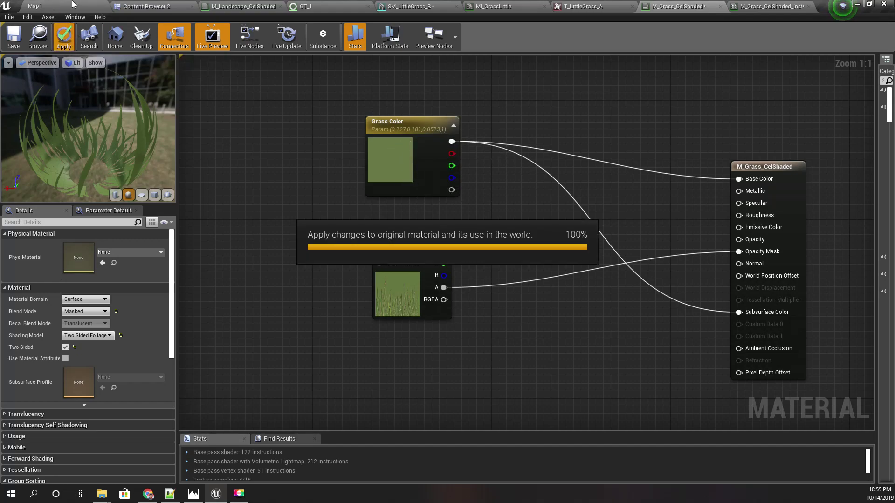
Examine the grass with subsurface colour across Map1 in full-screen view from different directions.
left_click(72, 6)
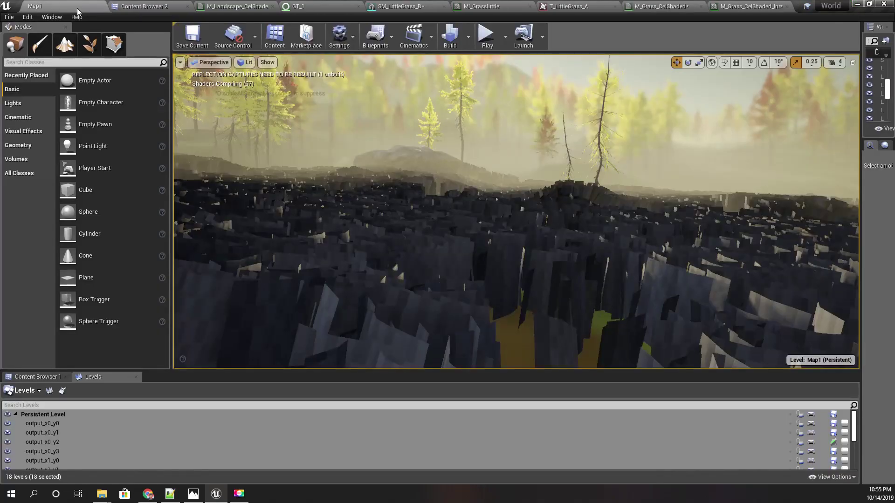
right_click_drag(400, 213, 288, 215)
key("F11")
left_click_drag(396, 216, 408, 215)
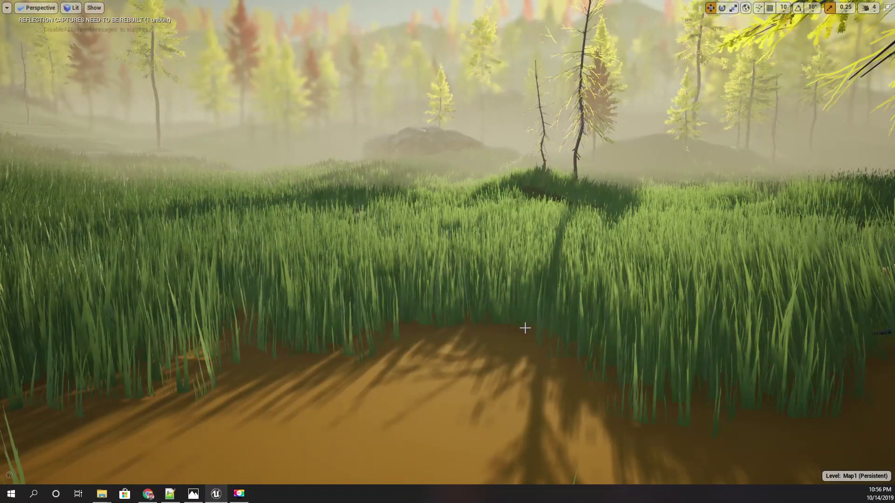
right_click_drag(526, 328, 481, 323)
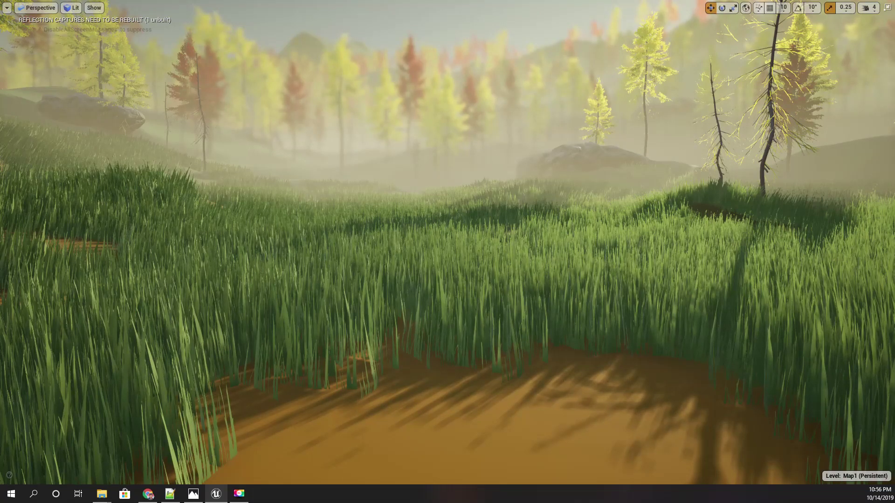
right_click_drag(508, 354, 462, 355)
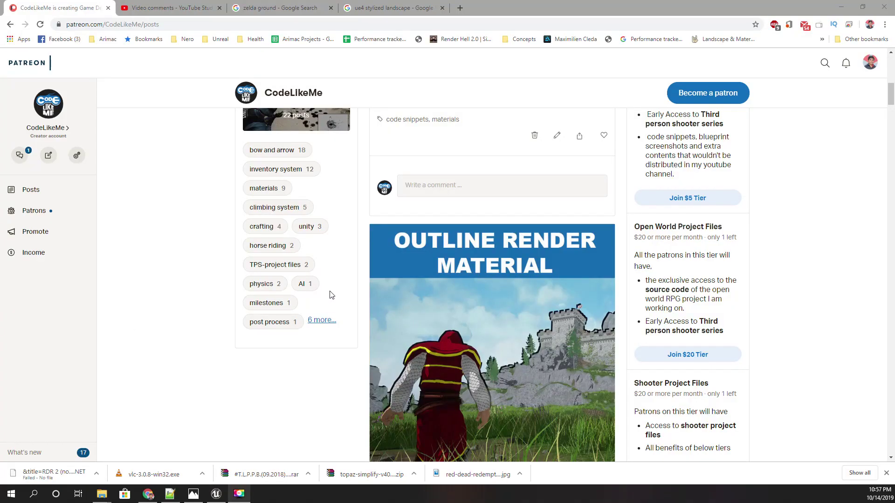
View the Cel Shaded Grass material with directional wind post on the CodeLikeMe Patreon page.
scroll(275, 325, "up", 4)
scroll(382, 280, "up", 3)
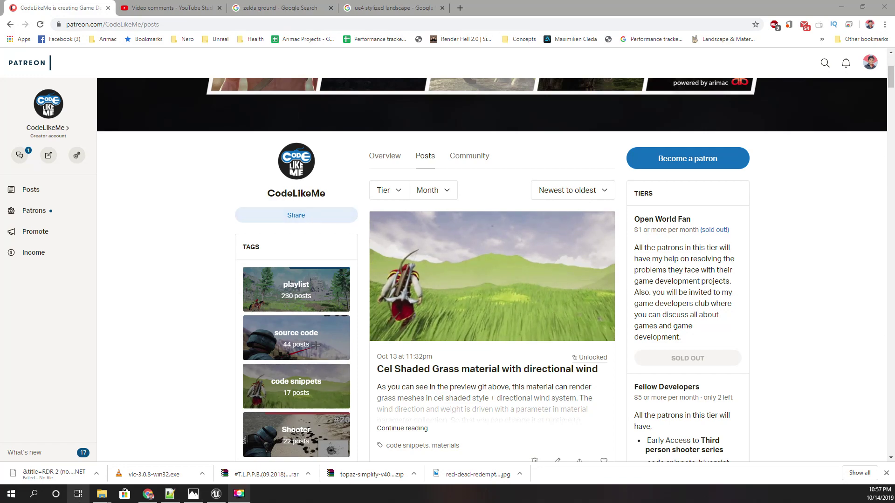
Switch to Unreal Engine and inspect the grass around the bare ground patch in Map1 from a low viewpoint.
left_click(219, 496)
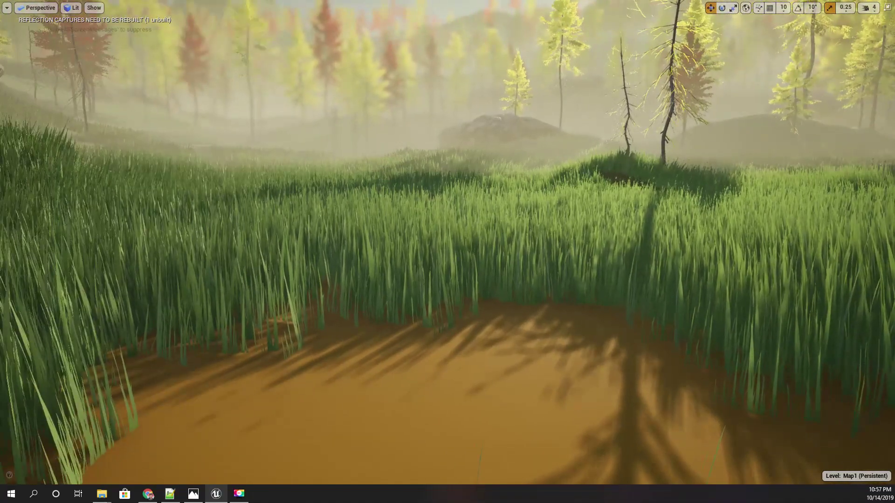
right_click_drag(341, 313, 340, 279)
key("q")
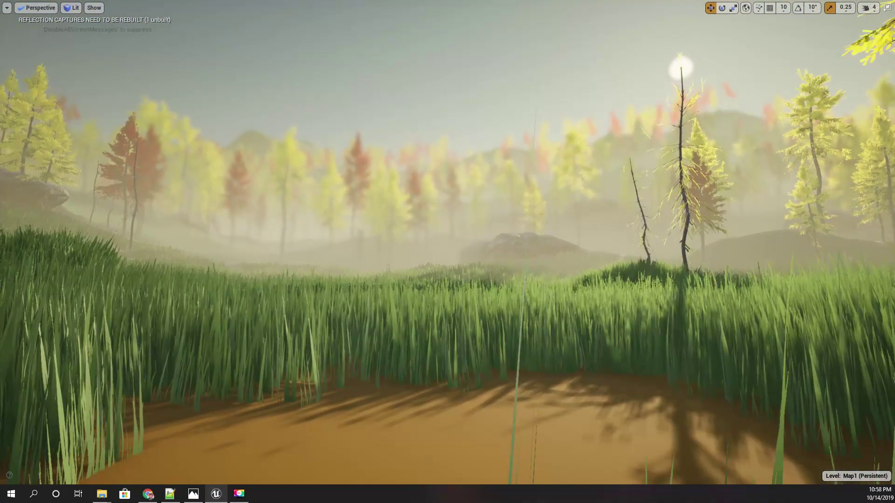
right_click_drag(510, 353, 482, 355)
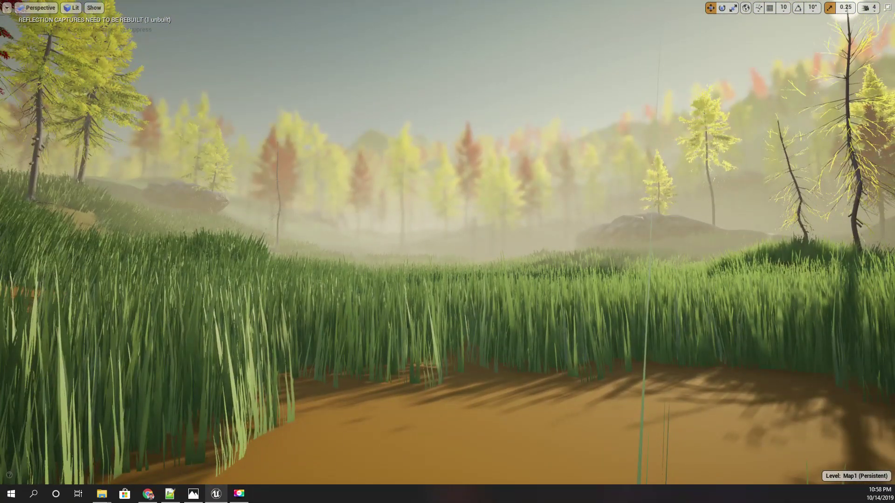
Switch to Chrome and browse the CodeLikeMe Patreon posts on cel shading and outline materials in full-screen view.
left_click(148, 494)
scroll(491, 276, "down", 10)
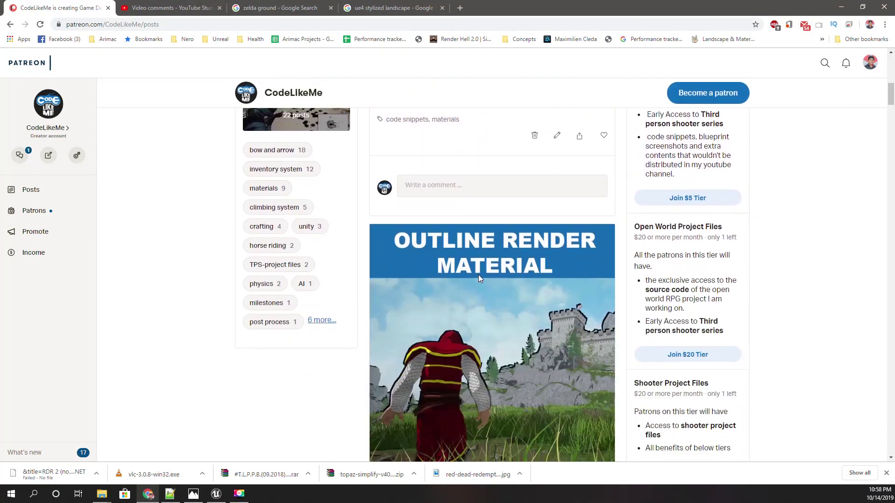
scroll(478, 275, "up", 6)
key("F11")
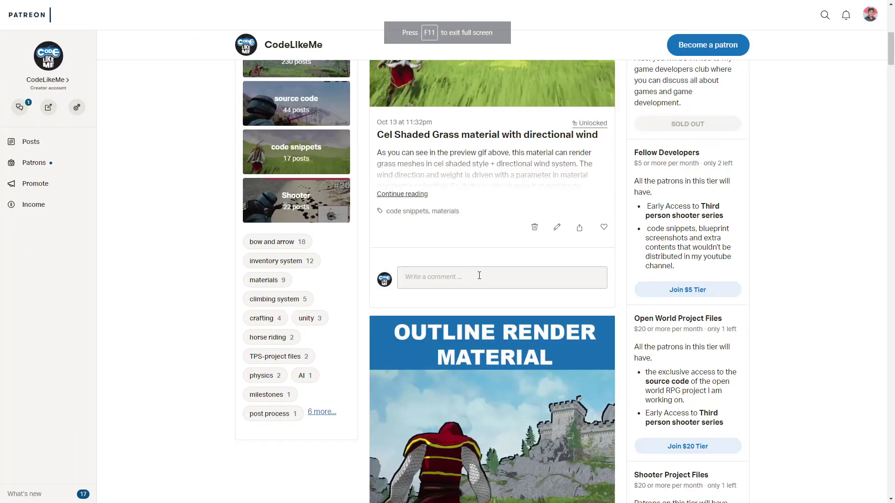
scroll(505, 262, "down", 4)
scroll(504, 270, "down", 18)
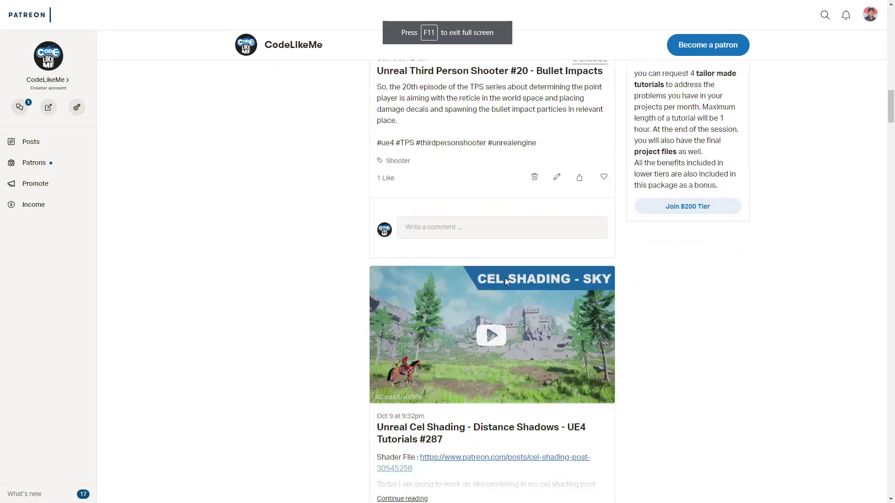
scroll(516, 284, "up", 2)
scroll(516, 283, "up", 14)
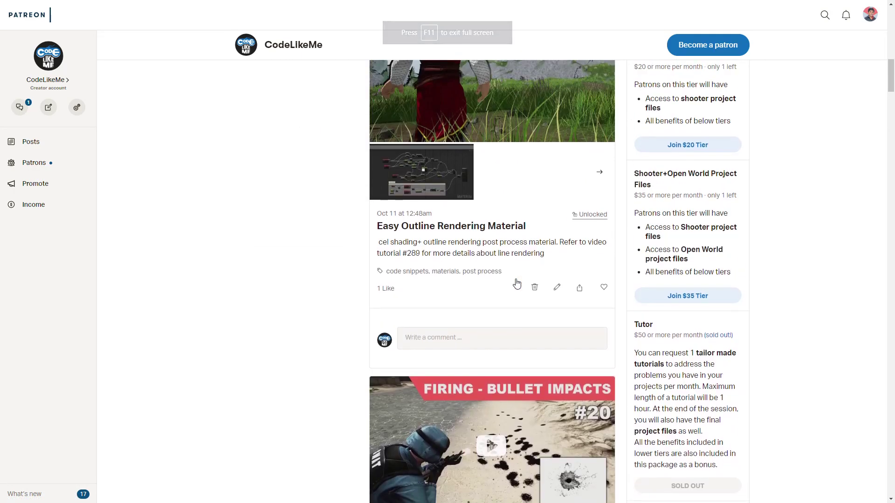
scroll(276, 280, "up", 4)
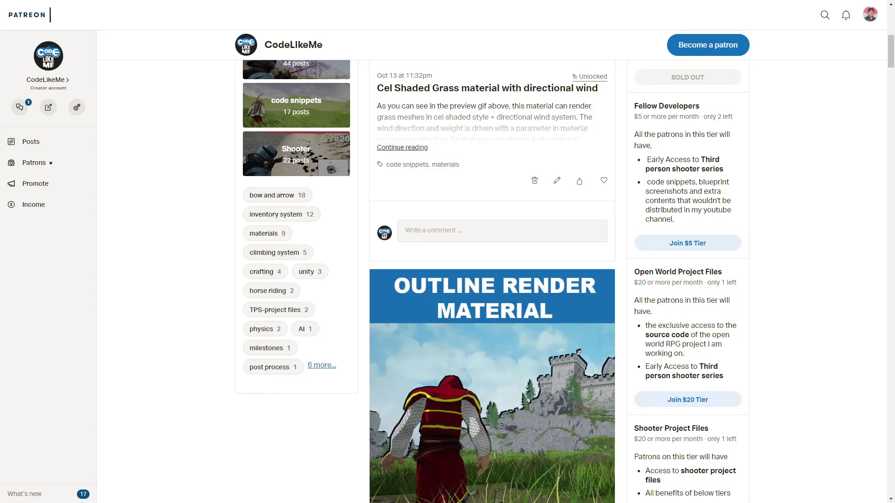